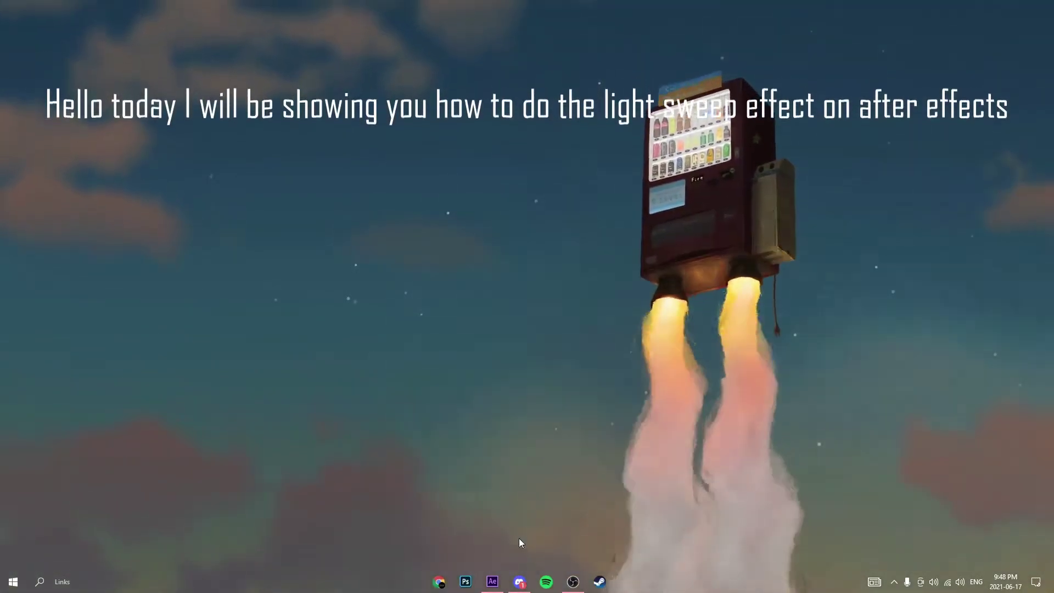
Switch to the open After Effects project containing the Squidward image composition.
{"action": "mouse_move", "coordinate": [499, 586]}
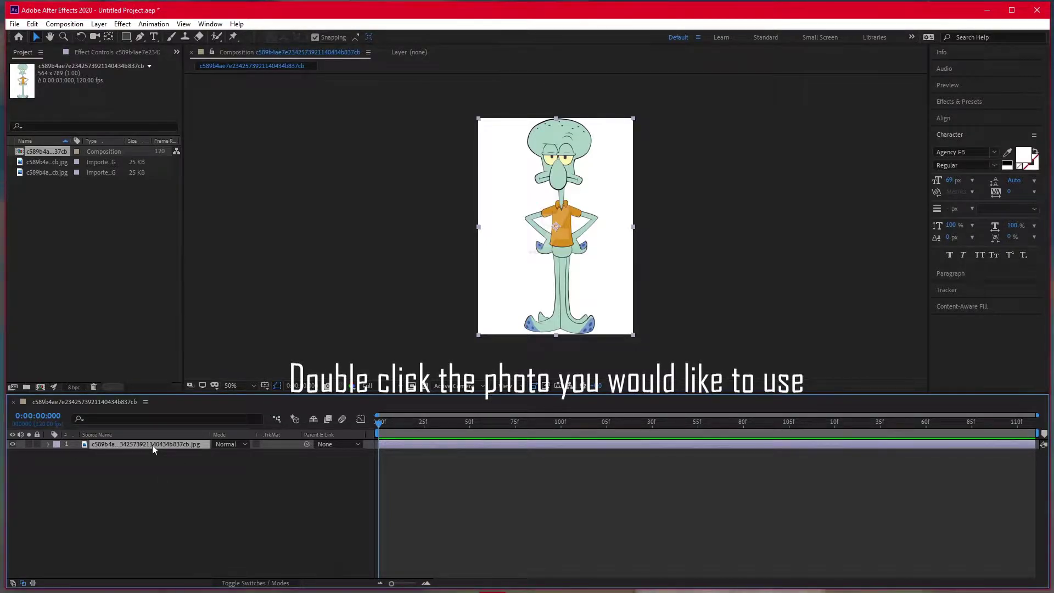
In the Squidward layer view, start a Pen mask outline from his face up his left side.
{"action": "double_click", "coordinate": [153, 445]}
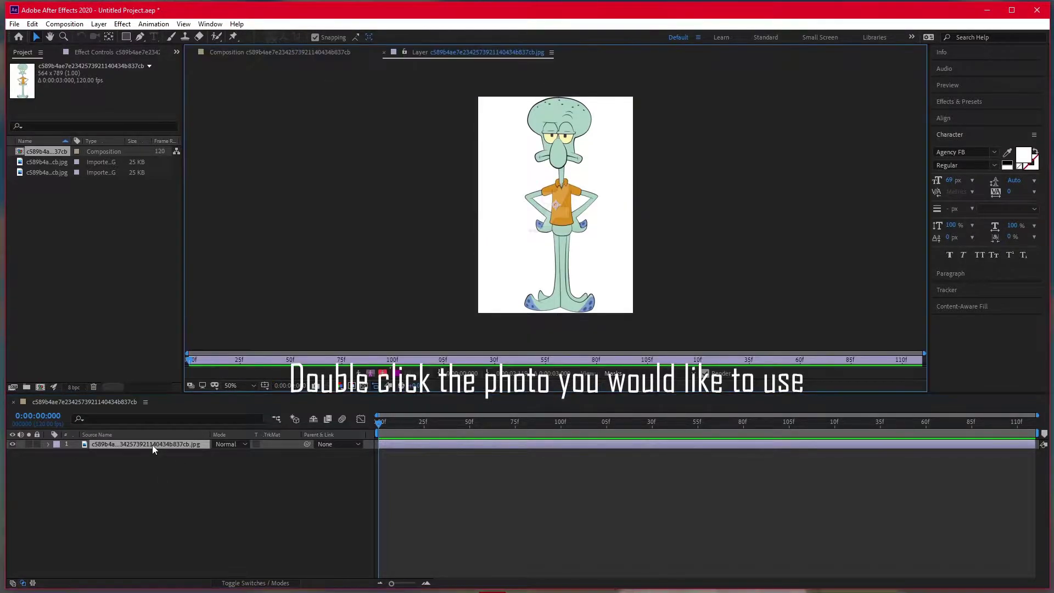
{"action": "left_click", "coordinate": [140, 37]}
{"action": "scroll", "coordinate": [607, 153], "scroll_direction": "up", "scroll_amount": 2}
{"action": "scroll", "coordinate": [611, 106], "scroll_direction": "down", "scroll_amount": 4}
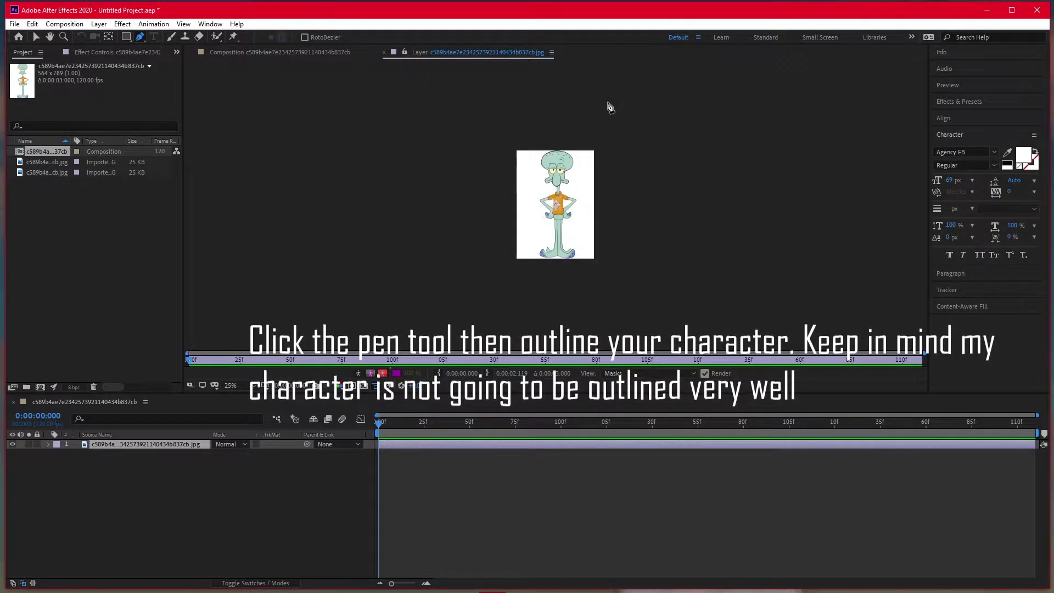
{"action": "scroll", "coordinate": [609, 106], "scroll_direction": "up", "scroll_amount": 2}
{"action": "scroll", "coordinate": [607, 106], "scroll_direction": "up", "scroll_amount": 2}
{"action": "scroll", "coordinate": [552, 228], "scroll_direction": "up", "scroll_amount": 2}
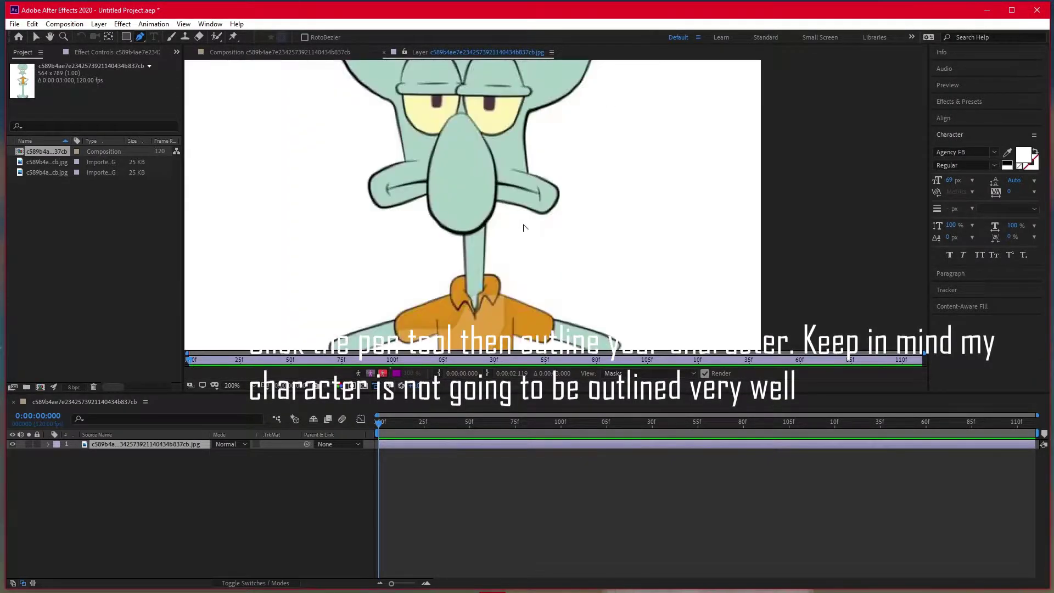
{"action": "left_click", "coordinate": [495, 204]}
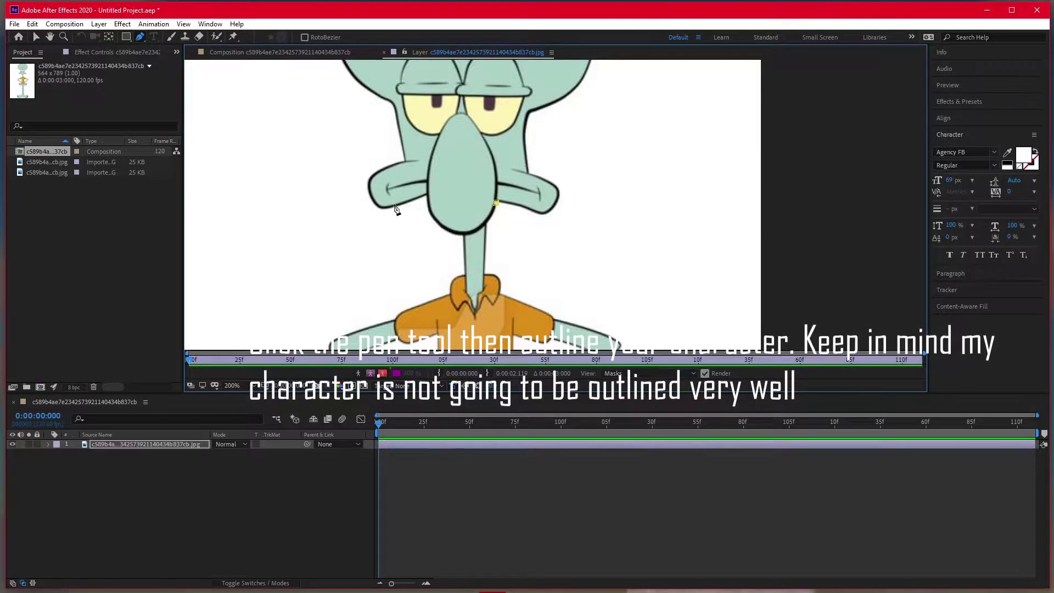
{"action": "left_click", "coordinate": [353, 201]}
{"action": "left_click", "coordinate": [331, 100]}
{"action": "scroll", "coordinate": [330, 105], "scroll_direction": "down", "scroll_amount": 3}
{"action": "scroll", "coordinate": [475, 100], "scroll_direction": "up", "scroll_amount": 3}
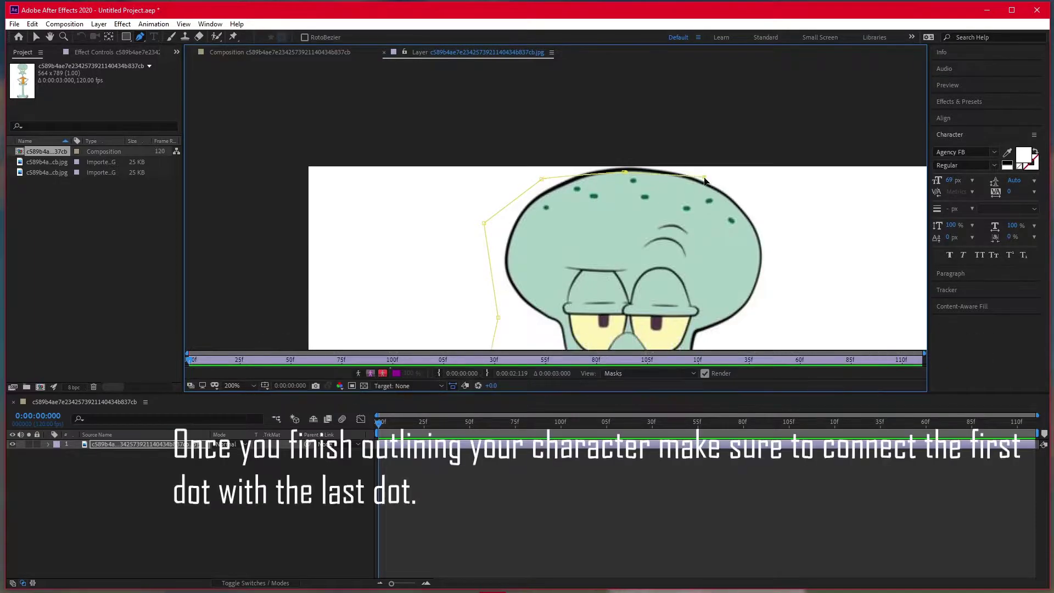
Finish the mask around the right of his head, close it, and return to the composition.
{"action": "left_click", "coordinate": [777, 216]}
{"action": "left_click", "coordinate": [810, 305]}
{"action": "scroll", "coordinate": [811, 315], "scroll_direction": "down", "scroll_amount": 4}
{"action": "scroll", "coordinate": [600, 242], "scroll_direction": "down", "scroll_amount": 2}
{"action": "scroll", "coordinate": [569, 226], "scroll_direction": "up", "scroll_amount": 2}
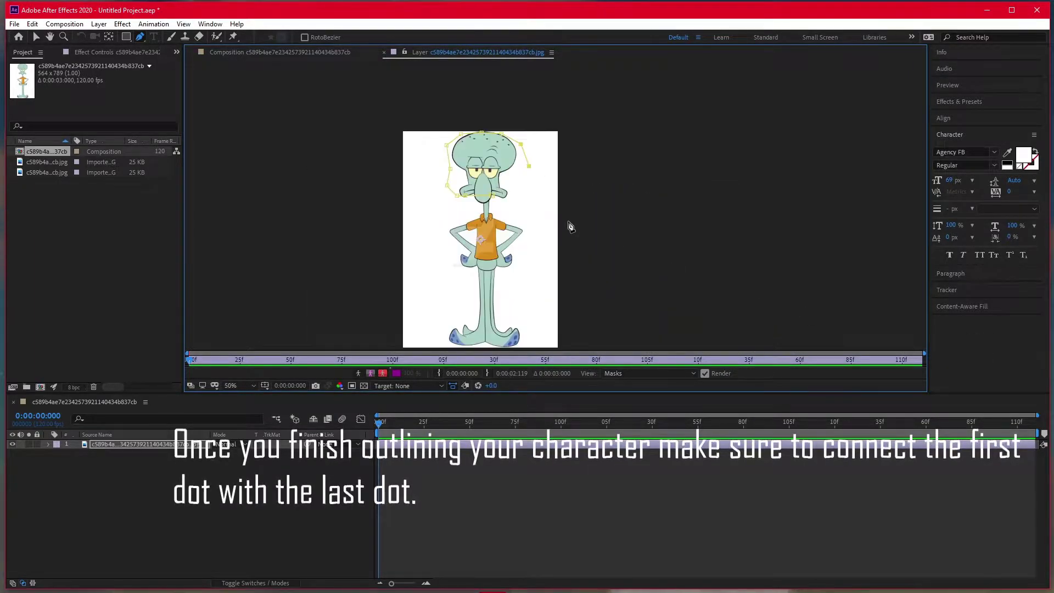
{"action": "left_click", "coordinate": [492, 198]}
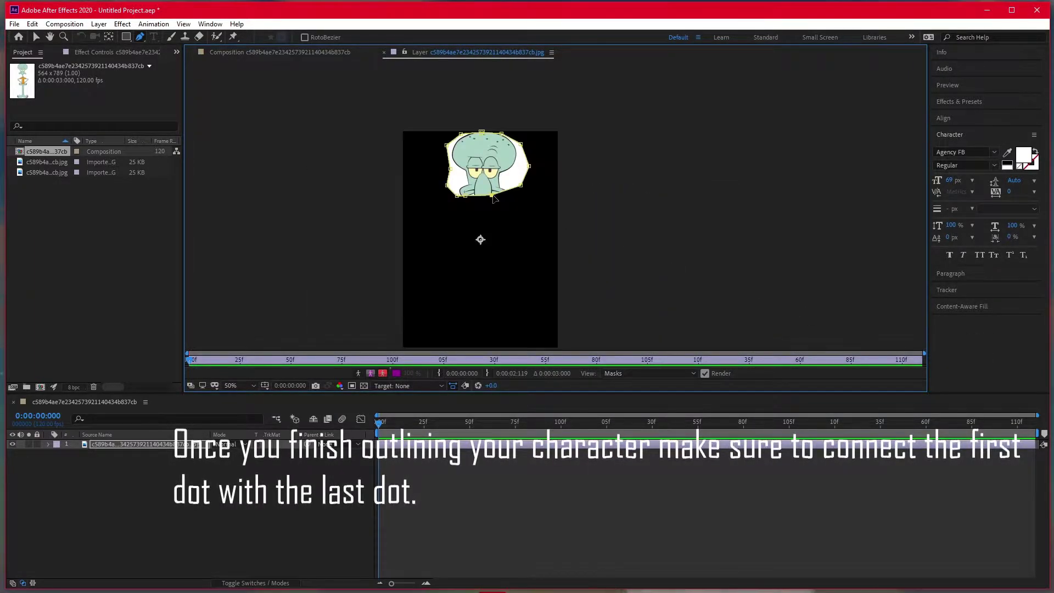
{"action": "left_click", "coordinate": [229, 54]}
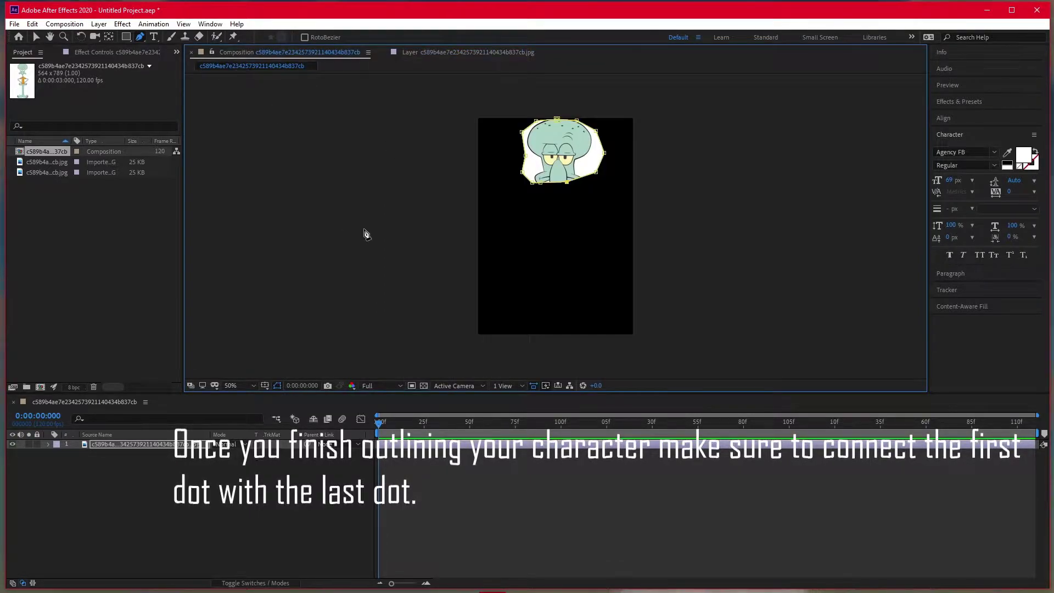
Select the masked Squidward layer and ready the Effects & Presets search field.
{"action": "left_click", "coordinate": [37, 37]}
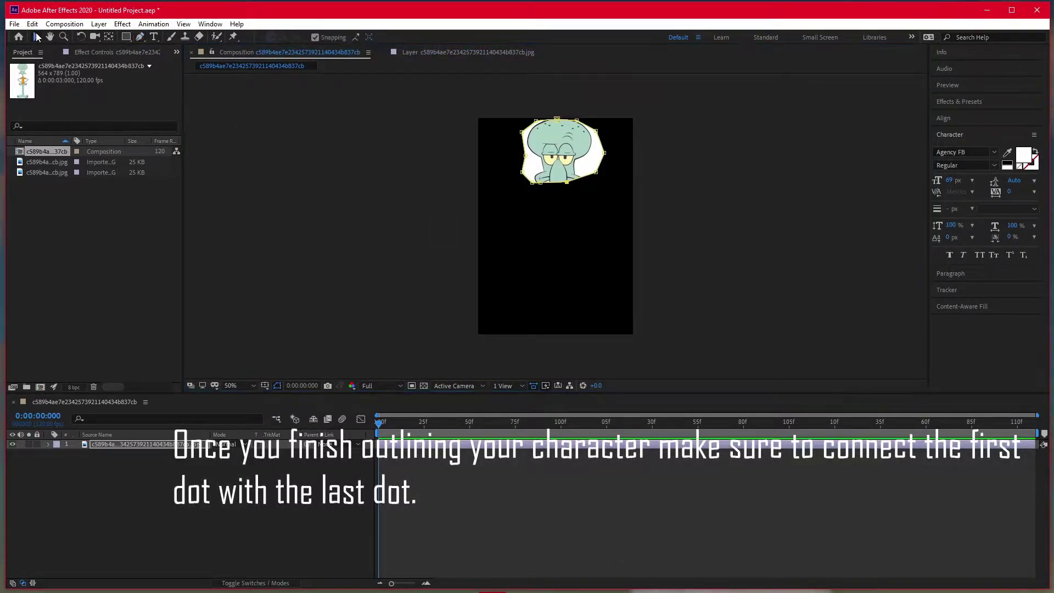
{"action": "left_click", "coordinate": [546, 231]}
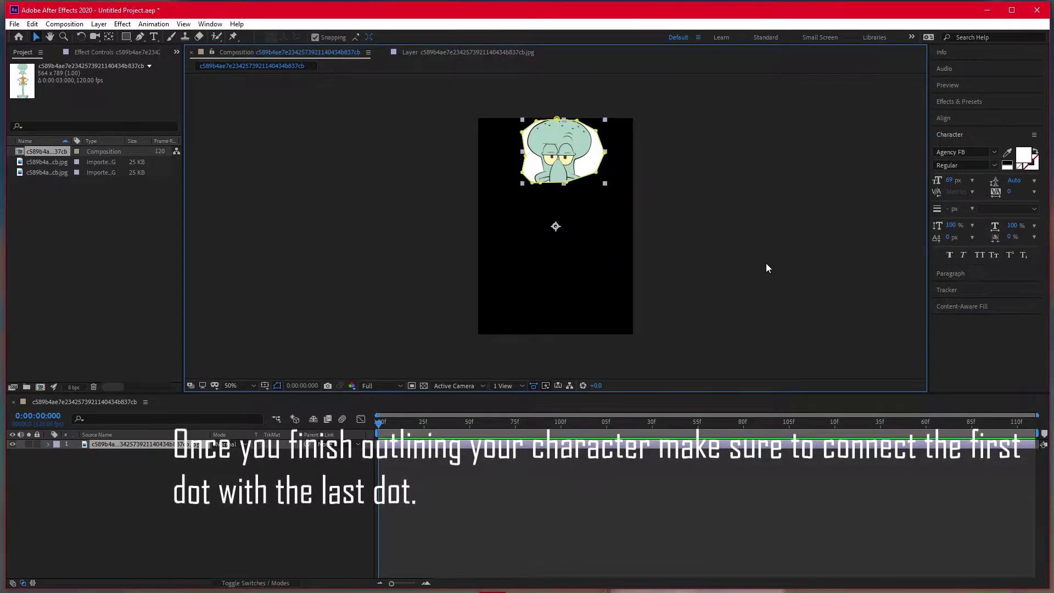
{"action": "left_click", "coordinate": [979, 101]}
{"action": "left_click", "coordinate": [970, 116]}
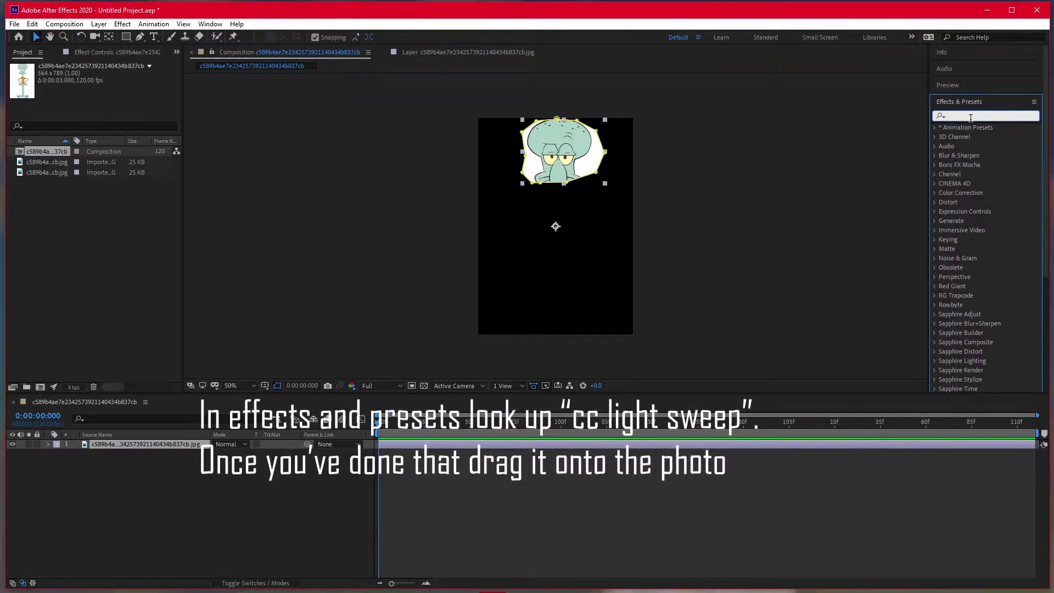
Search 'cc light', apply CC Light Sweep to the Squidward layer, and nudge its centre onto the head.
{"action": "type", "text": "cc light"}
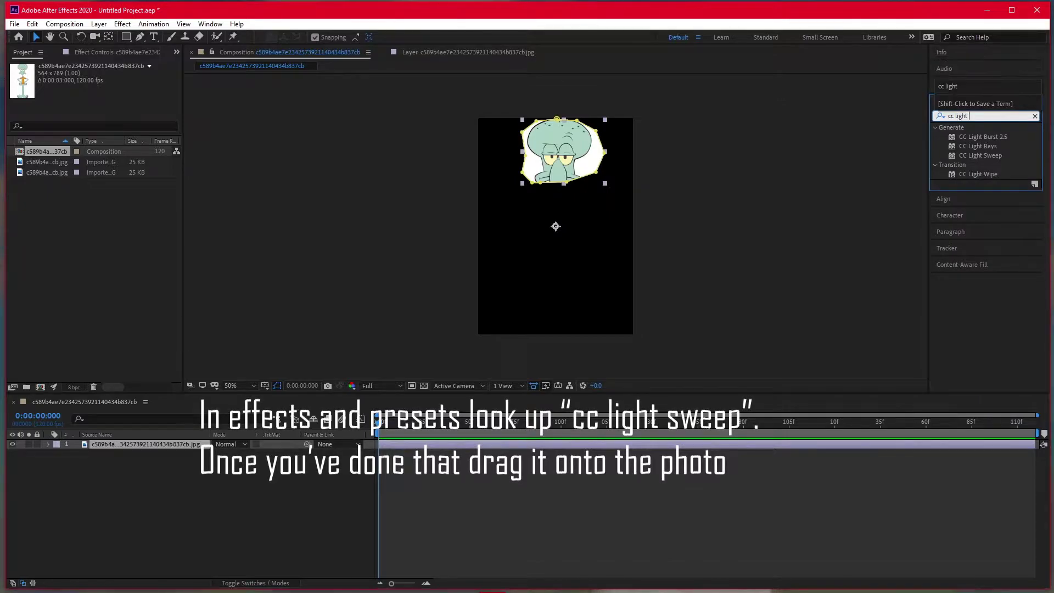
{"action": "left_click_drag", "start_coordinate": [998, 158], "coordinate": [151, 445]}
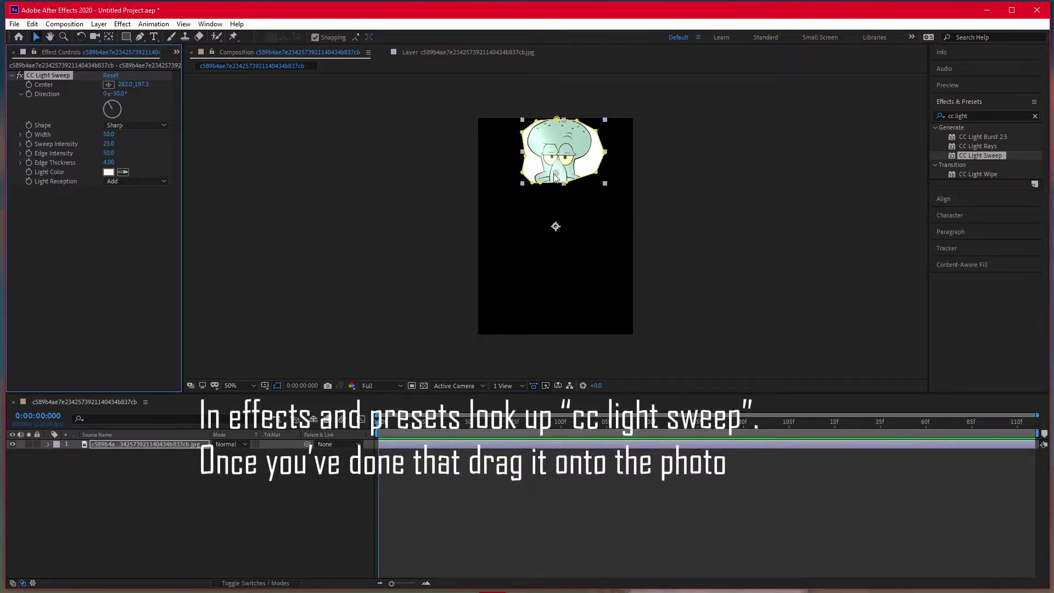
{"action": "left_click_drag", "start_coordinate": [558, 172], "coordinate": [567, 170]}
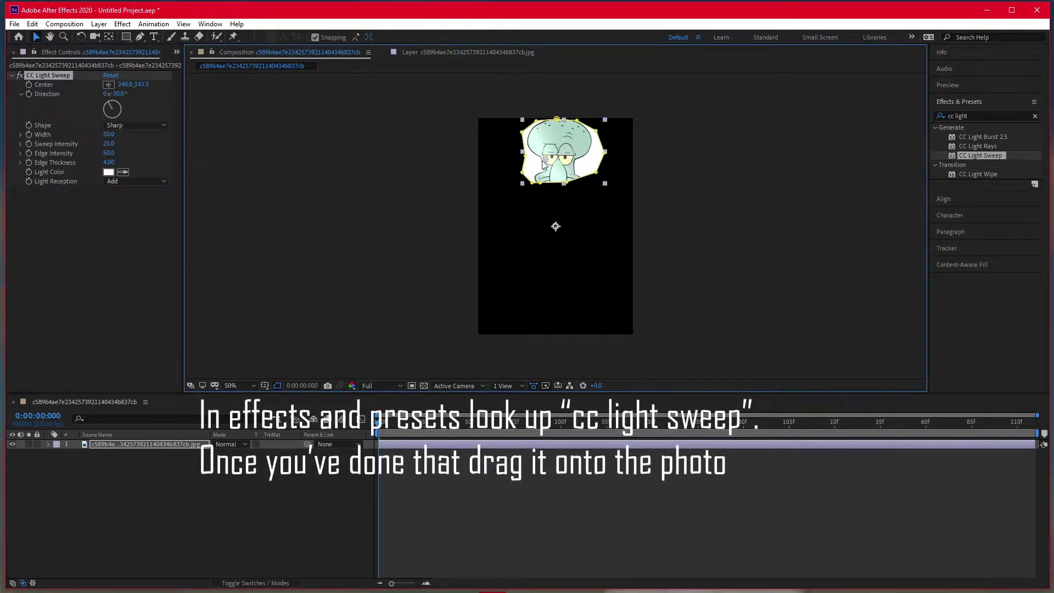
Move the CC Light Sweep centre to 440.0, 100.0, toward the right of Squidward's head.
{"action": "left_click_drag", "start_coordinate": [567, 170], "coordinate": [566, 148]}
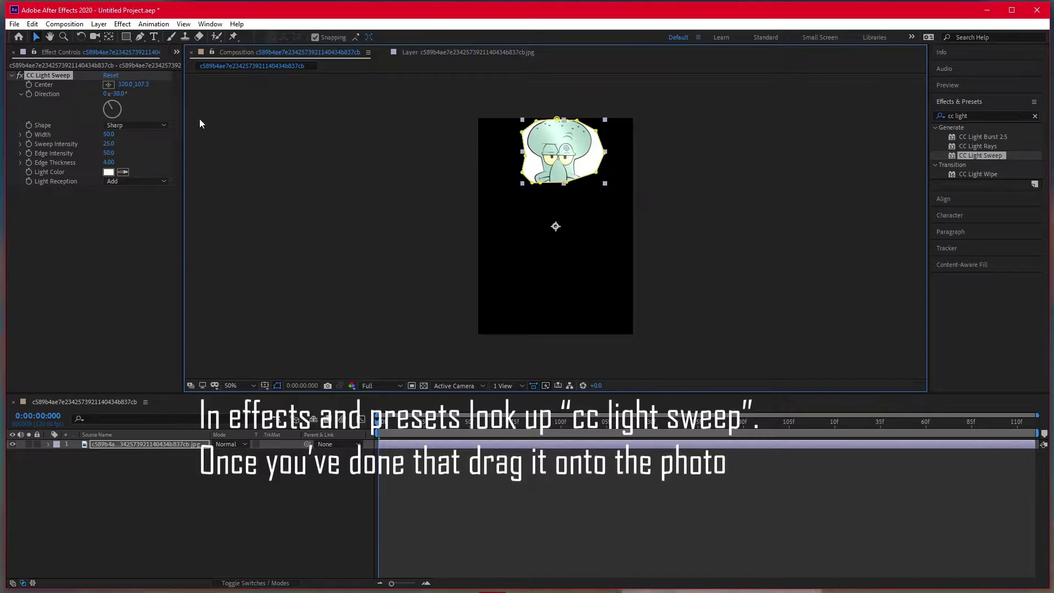
{"action": "left_click", "coordinate": [109, 84]}
{"action": "left_click", "coordinate": [582, 149]}
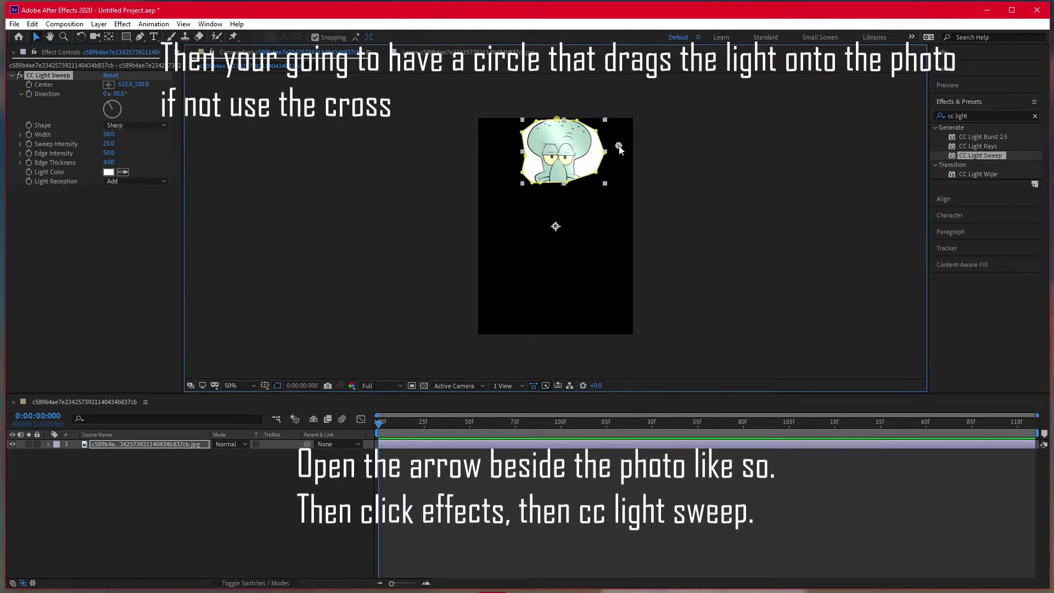
{"action": "left_click_drag", "start_coordinate": [583, 149], "coordinate": [614, 143]}
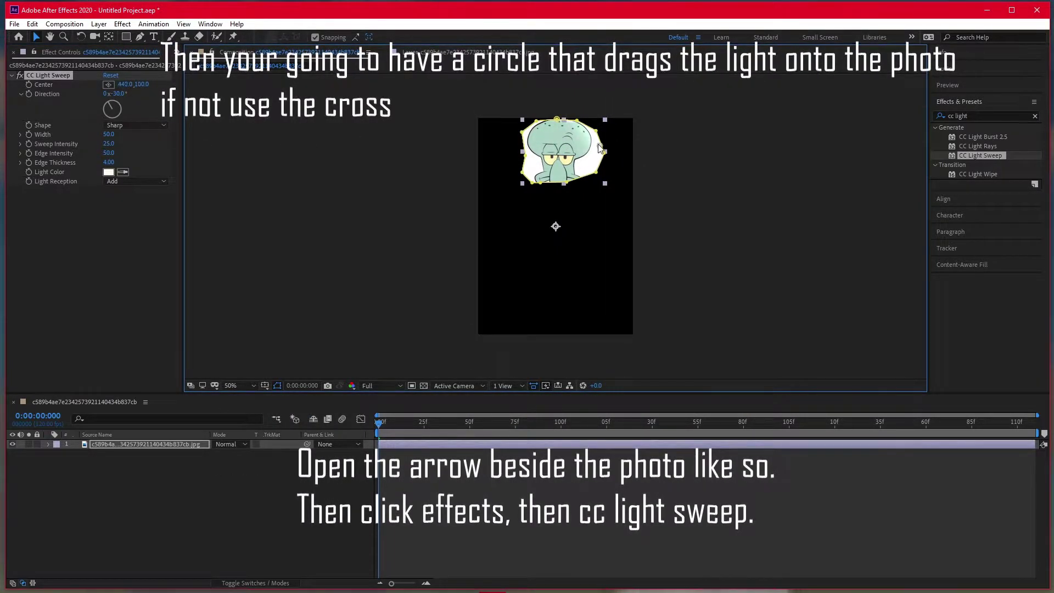
Expand the layer's Effects in the timeline to list the CC Light Sweep properties.
{"action": "left_click", "coordinate": [48, 443]}
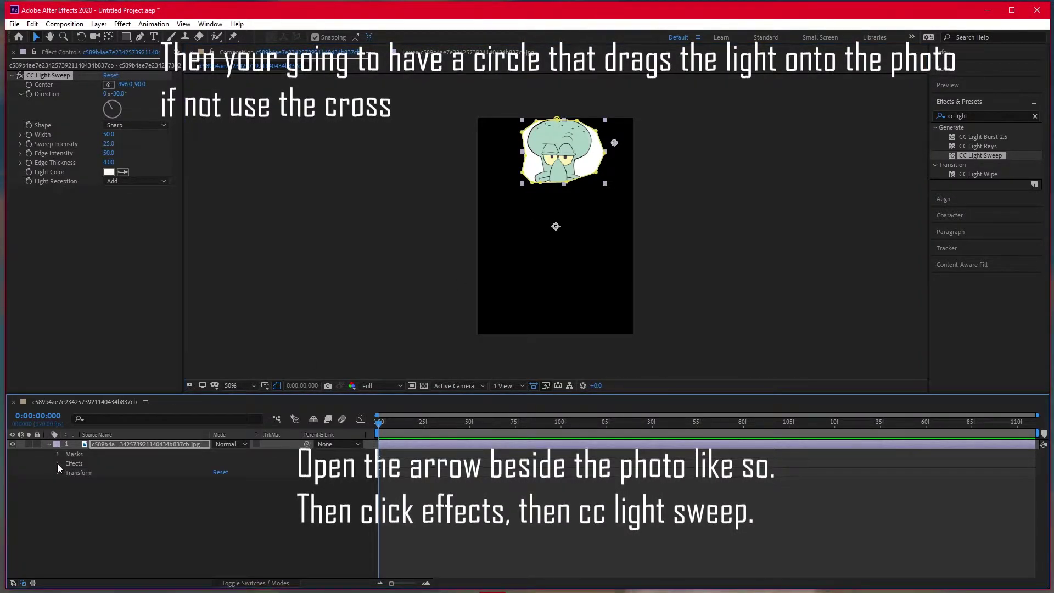
{"action": "left_click", "coordinate": [57, 463]}
{"action": "left_click", "coordinate": [68, 473]}
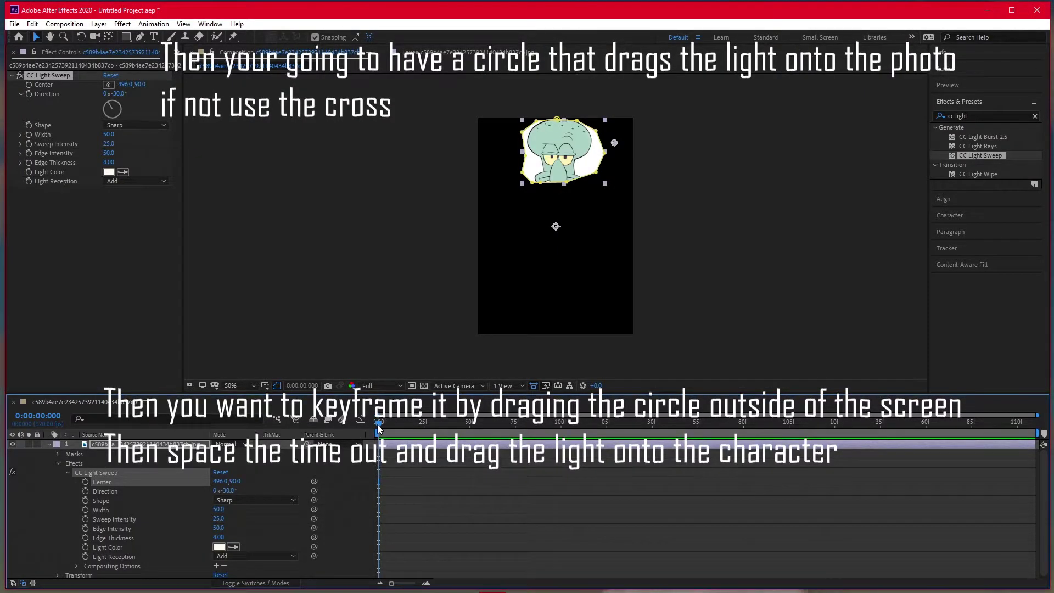
Zoom the timeline to finer frame ticks, scrub past two seconds, then return to the start.
{"action": "mouse_move", "coordinate": [378, 425]}
{"action": "left_mouse_down"}
{"action": "mouse_move", "coordinate": [896, 424]}
{"action": "mouse_move", "coordinate": [378, 423]}
{"action": "left_mouse_up"}
{"action": "mouse_move", "coordinate": [392, 583]}
{"action": "left_mouse_down"}
{"action": "mouse_move", "coordinate": [444, 583]}
{"action": "mouse_move", "coordinate": [402, 584]}
{"action": "left_mouse_up"}
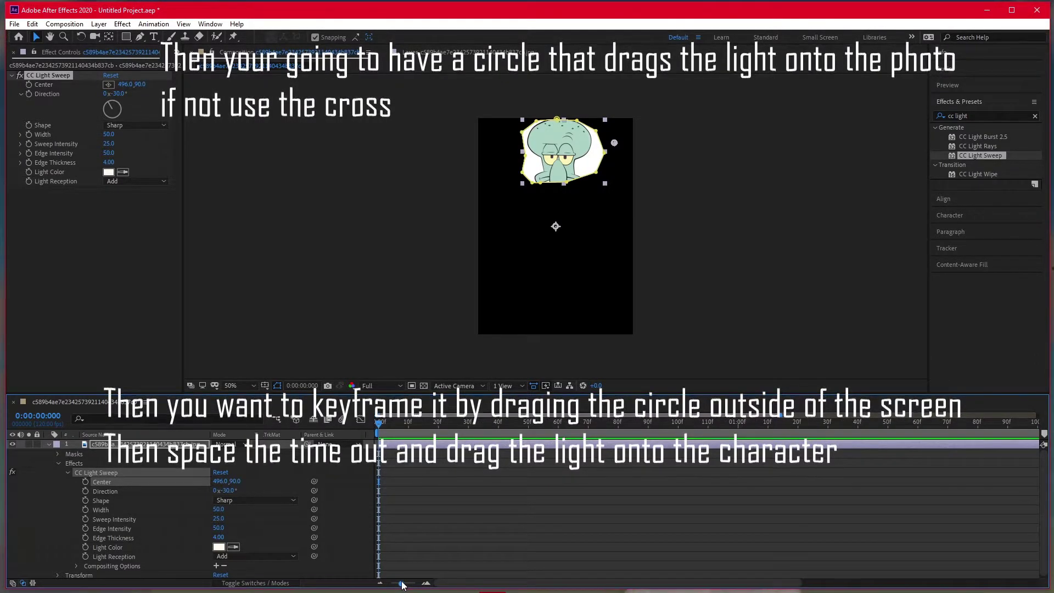
{"action": "mouse_move", "coordinate": [402, 584]}
{"action": "left_mouse_down"}
{"action": "mouse_move", "coordinate": [414, 586]}
{"action": "mouse_move", "coordinate": [377, 586]}
{"action": "left_mouse_up"}
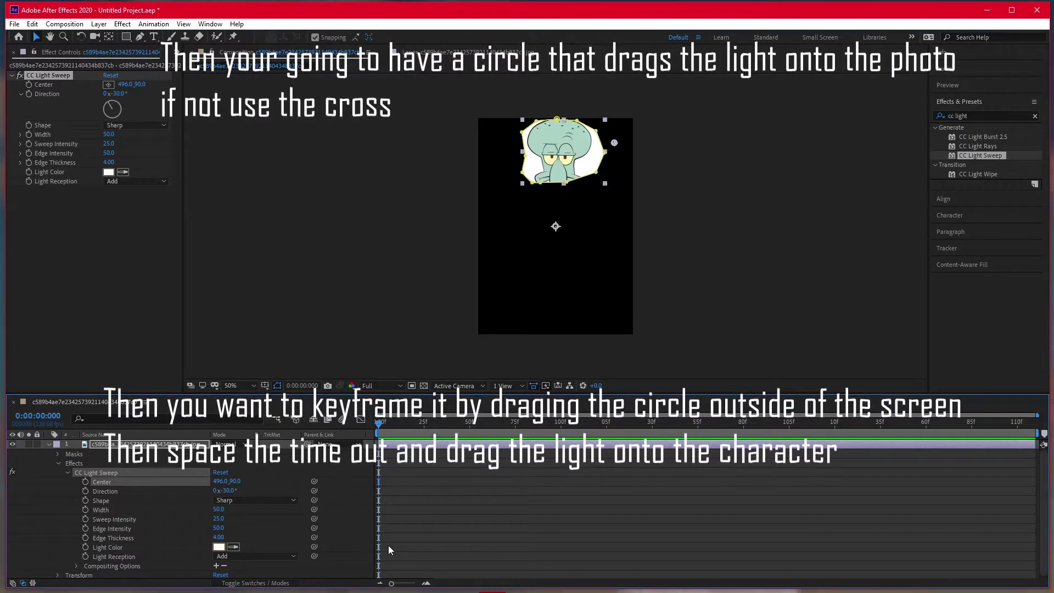
{"action": "left_click_drag", "start_coordinate": [383, 427], "coordinate": [743, 443]}
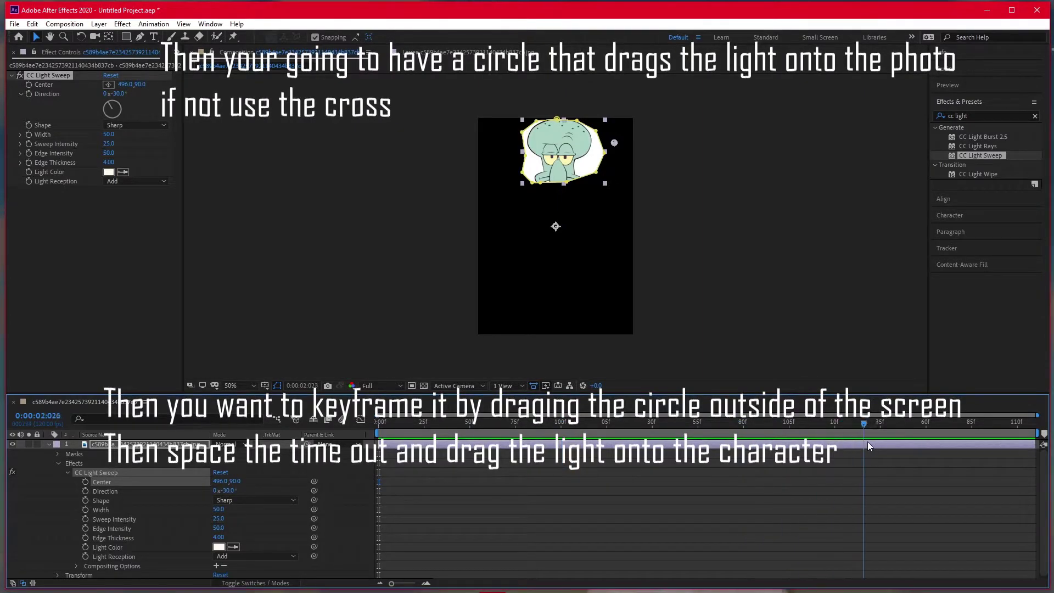
{"action": "left_click_drag", "start_coordinate": [868, 446], "coordinate": [996, 437]}
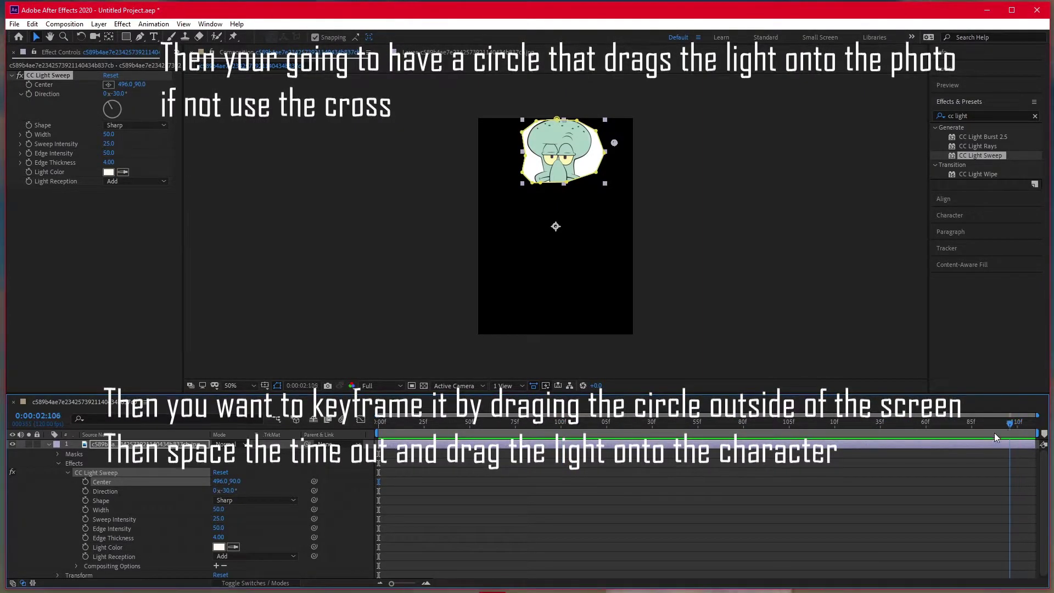
{"action": "key", "text": "Home"}
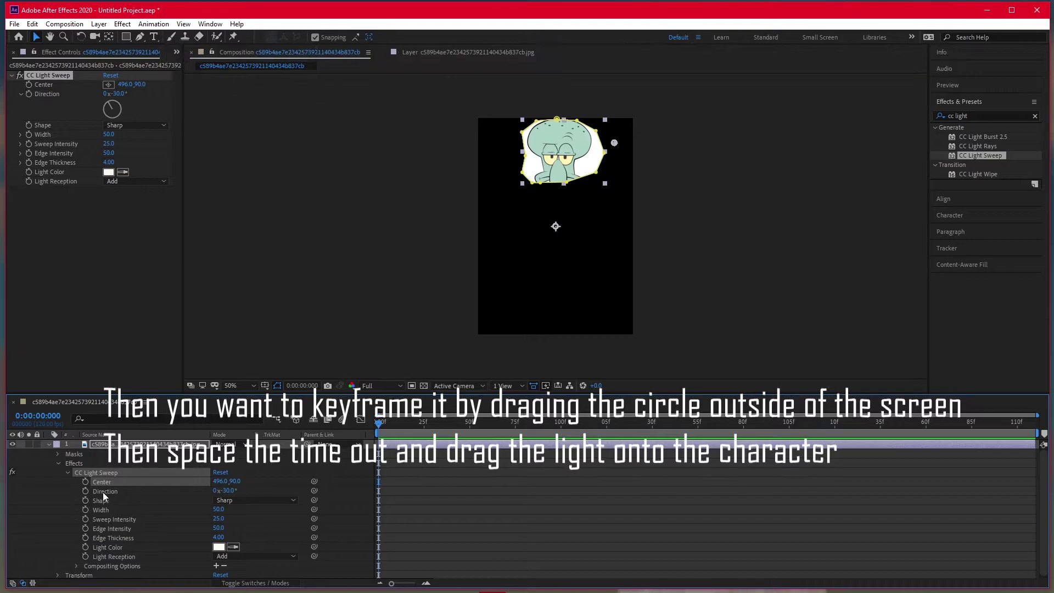
Keyframe the sweep centre at 672.0, -4.0 on frame 0 and 346.0, 138.0 at frame 54.
{"action": "mouse_move", "coordinate": [614, 144]}
{"action": "left_mouse_down"}
{"action": "mouse_move", "coordinate": [565, 158]}
{"action": "mouse_move", "coordinate": [663, 116]}
{"action": "left_mouse_up"}
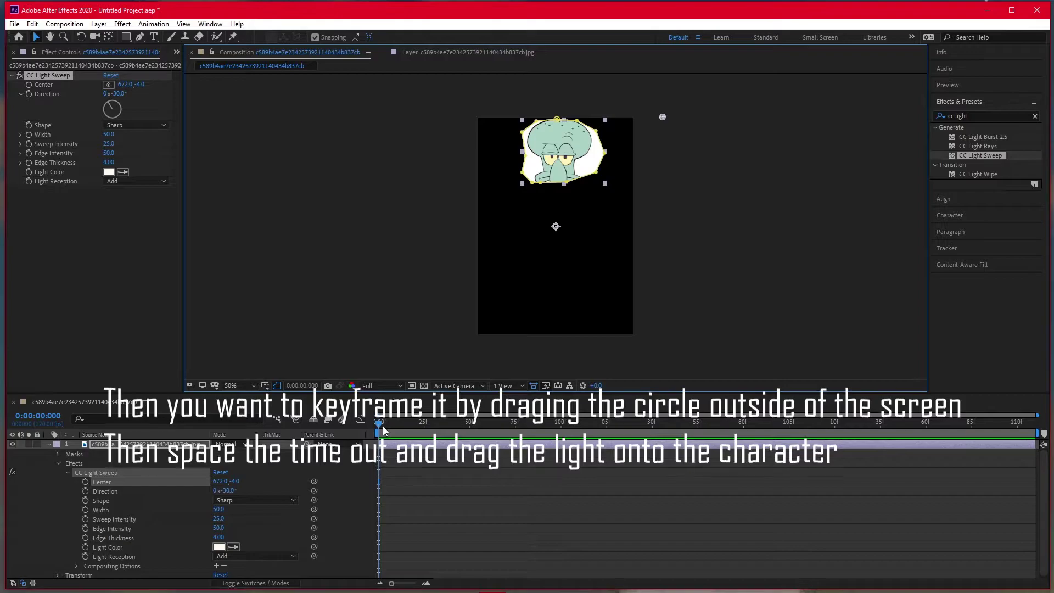
{"action": "left_click", "coordinate": [85, 482]}
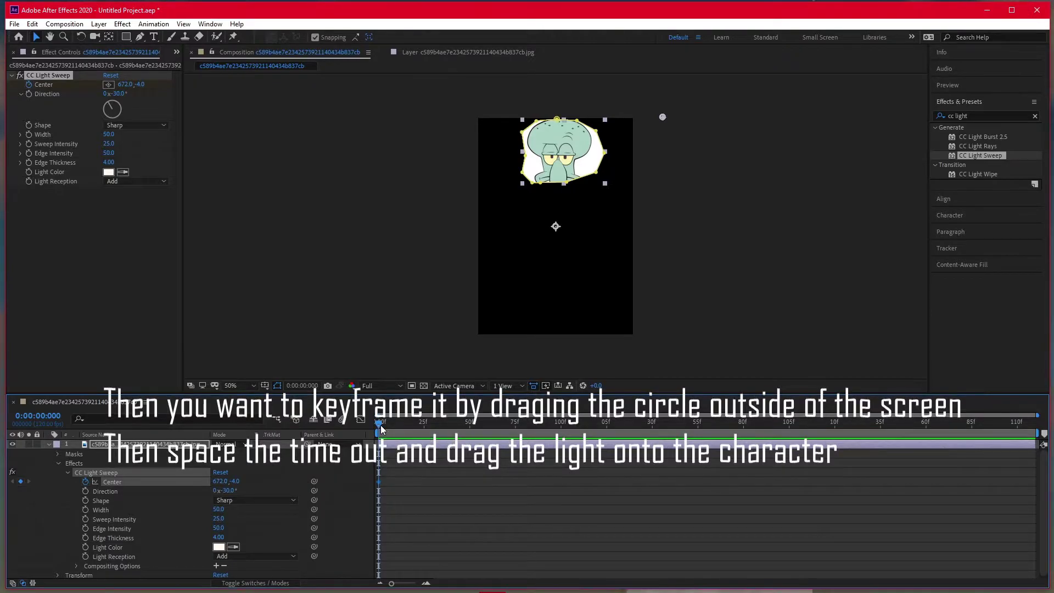
{"action": "left_click_drag", "start_coordinate": [381, 429], "coordinate": [428, 432]}
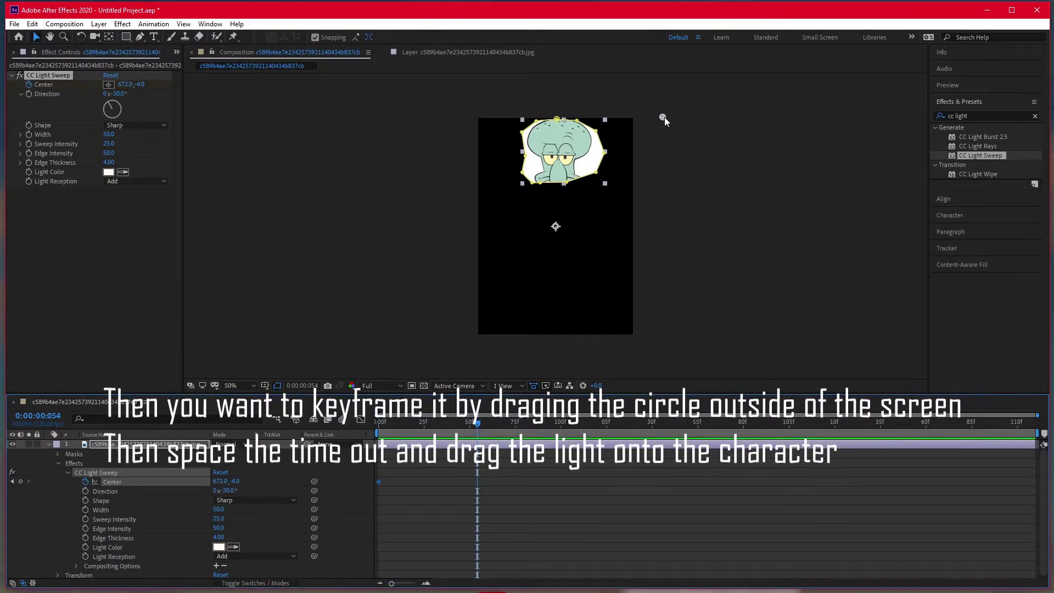
{"action": "left_click_drag", "start_coordinate": [663, 117], "coordinate": [576, 161]}
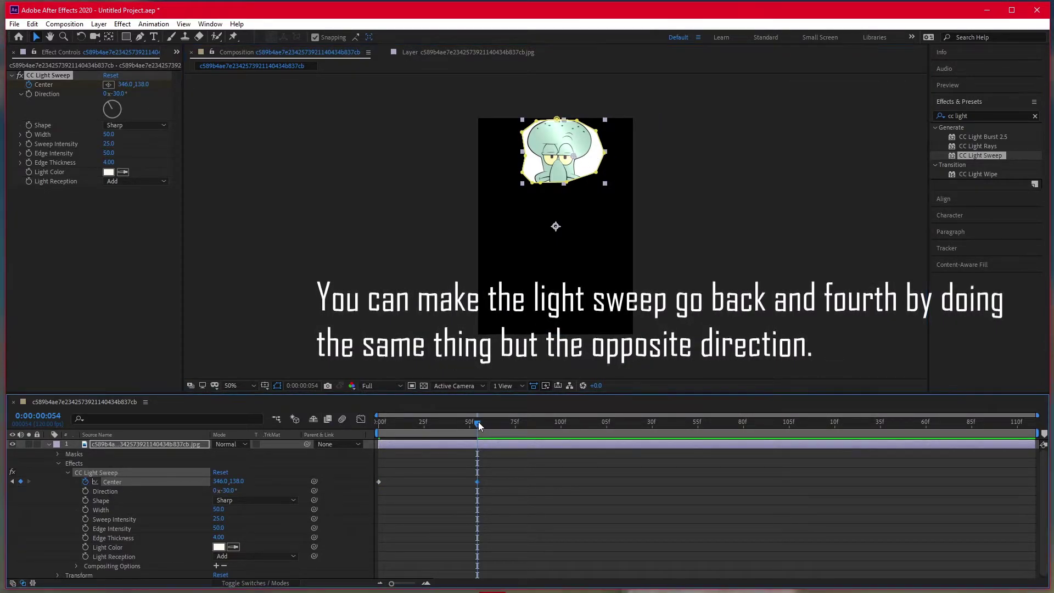
{"action": "left_click_drag", "start_coordinate": [479, 422], "coordinate": [591, 422]}
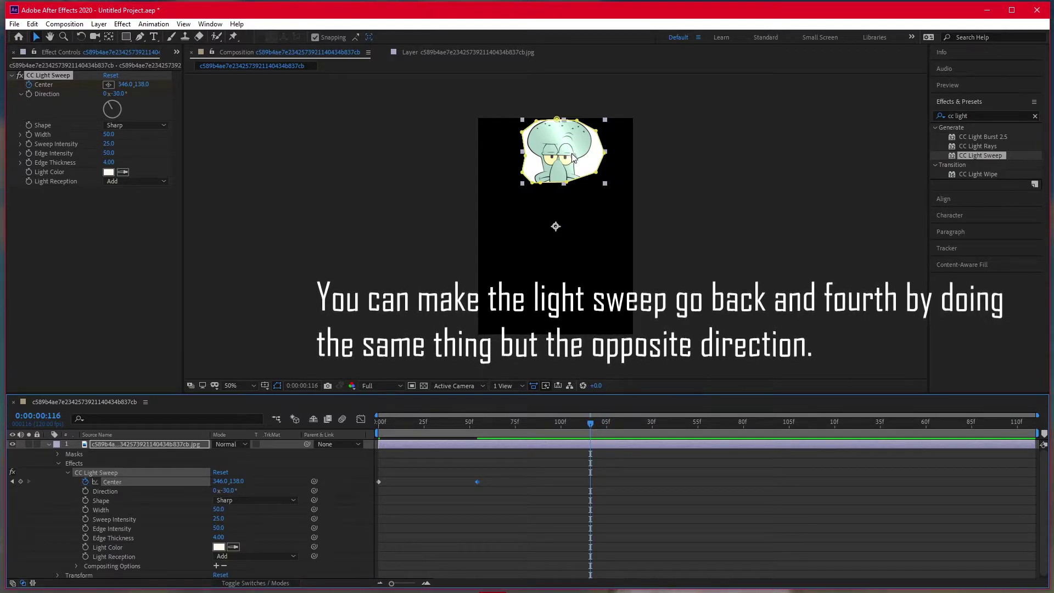
Add Center keyframes moving the sweep to the face's lower left, past the image edge, then back.
{"action": "left_click", "coordinate": [573, 159]}
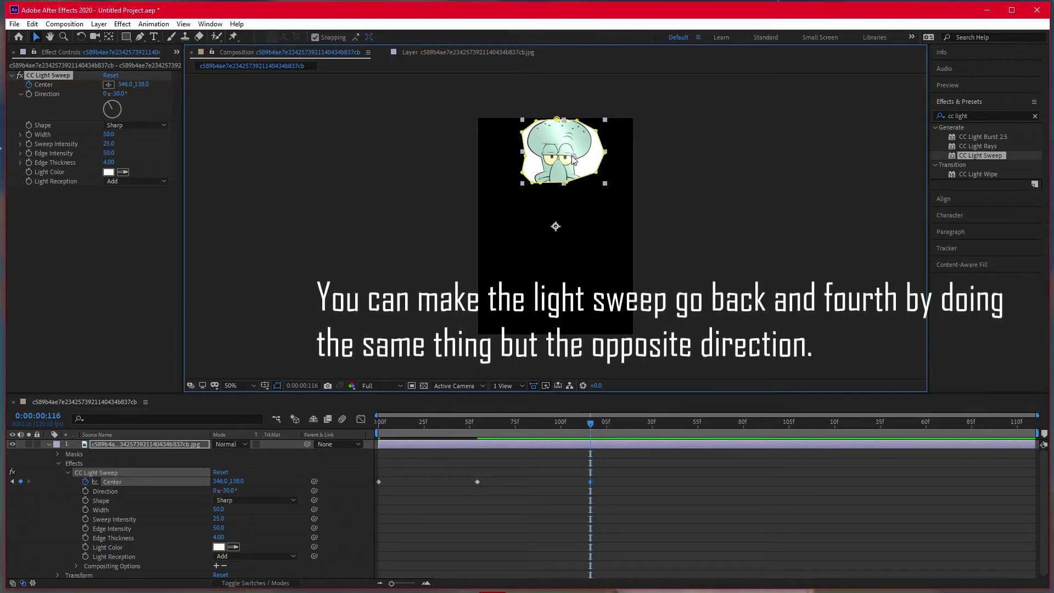
{"action": "left_click_drag", "start_coordinate": [572, 159], "coordinate": [530, 175]}
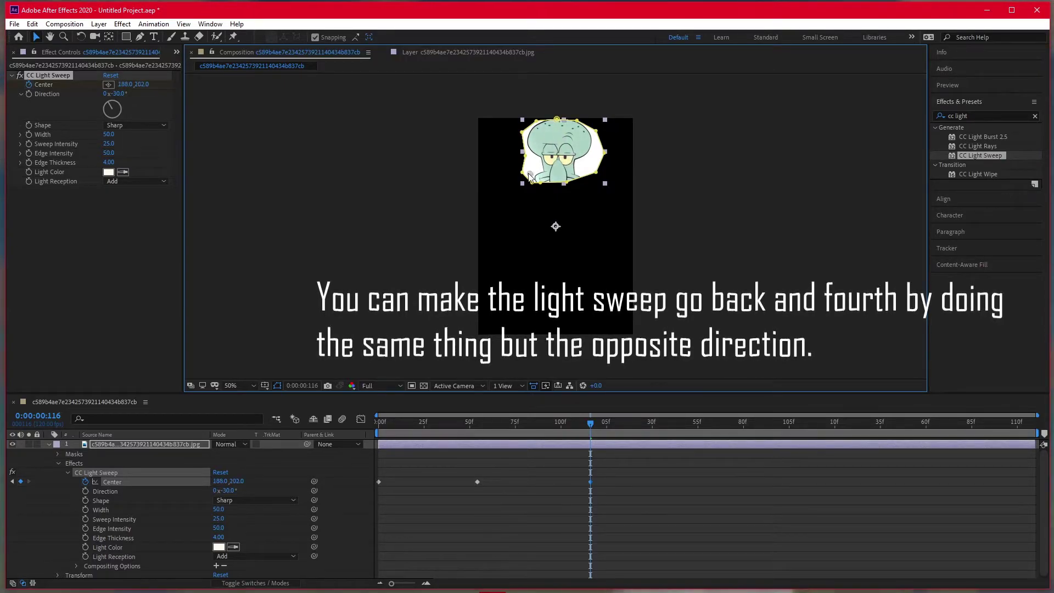
{"action": "left_click_drag", "start_coordinate": [591, 425], "coordinate": [681, 430]}
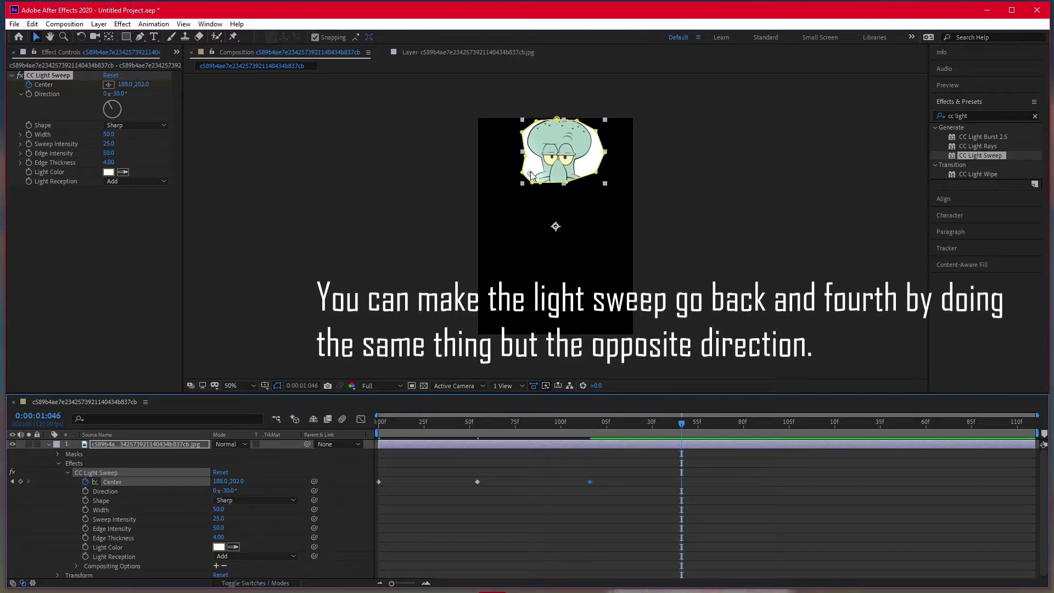
{"action": "left_click_drag", "start_coordinate": [529, 175], "coordinate": [514, 185]}
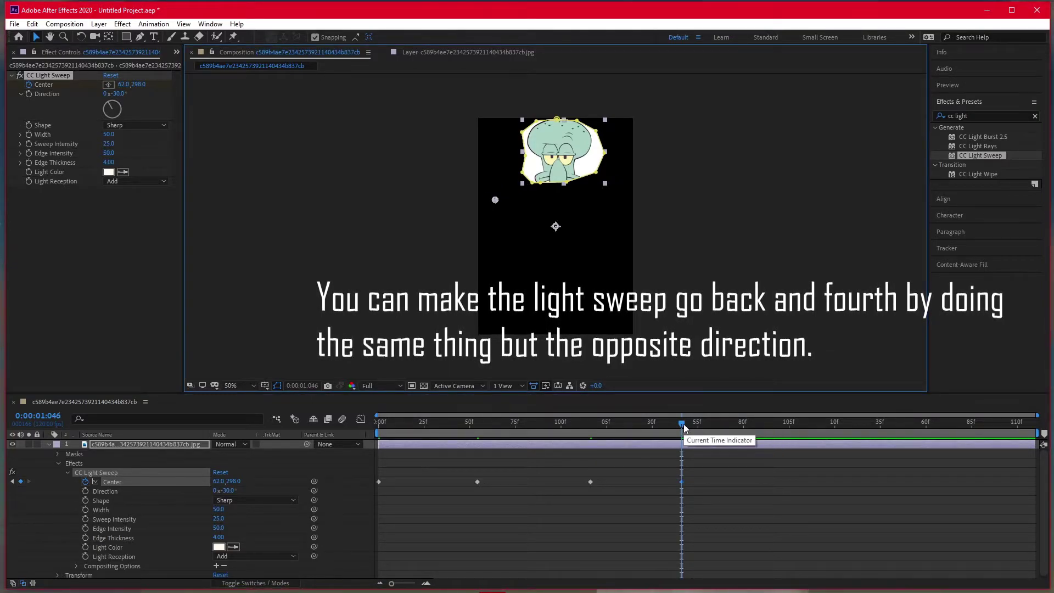
{"action": "left_click_drag", "start_coordinate": [682, 425], "coordinate": [779, 437]}
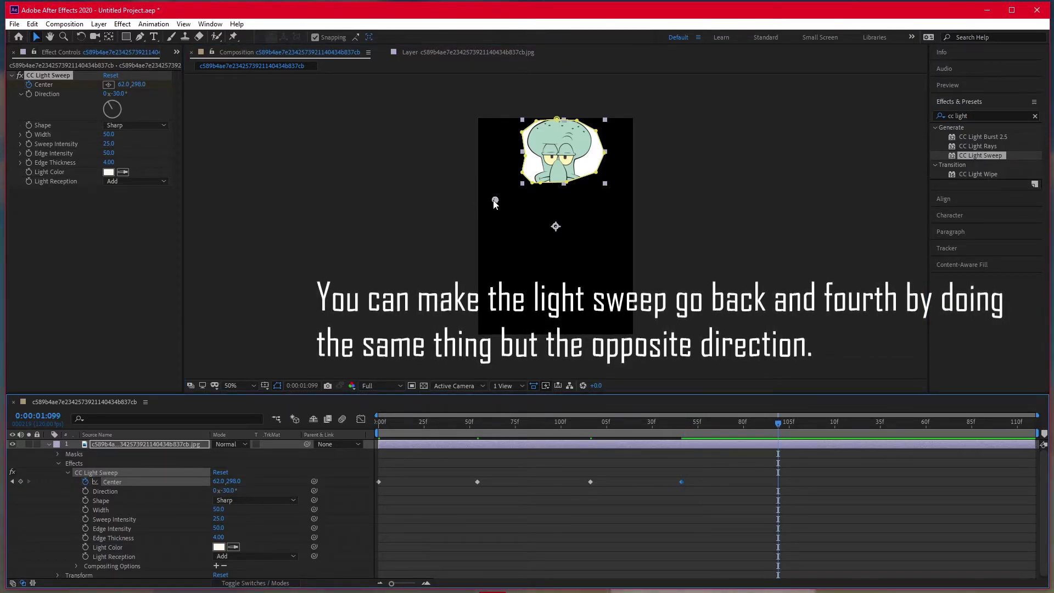
{"action": "left_click_drag", "start_coordinate": [495, 200], "coordinate": [542, 163]}
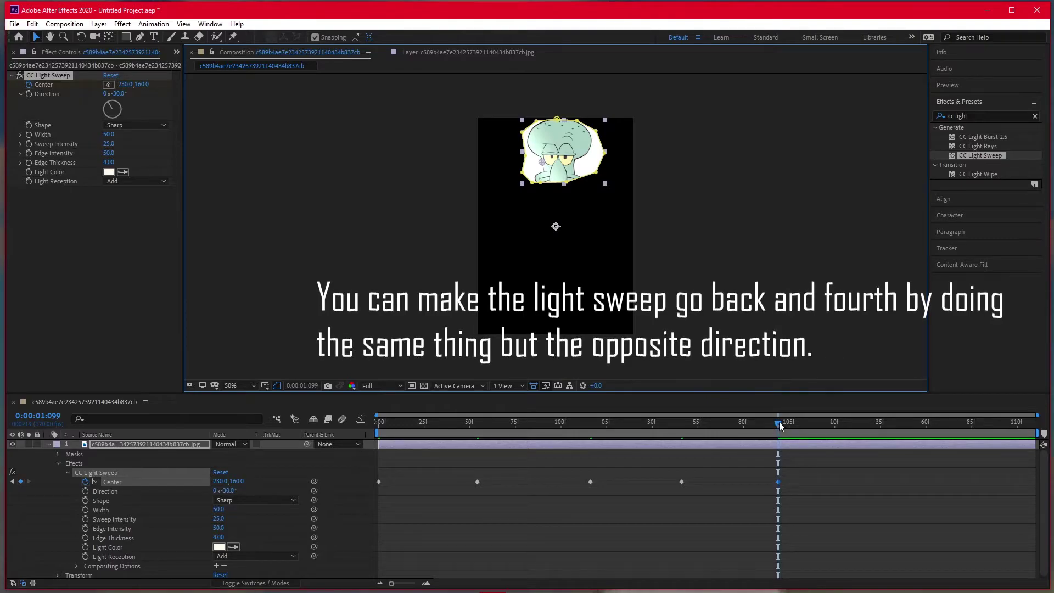
Add keyframes pushing the sweep to the upper right, ending off-image at 616.0, 18.0.
{"action": "left_click_drag", "start_coordinate": [778, 421], "coordinate": [869, 427]}
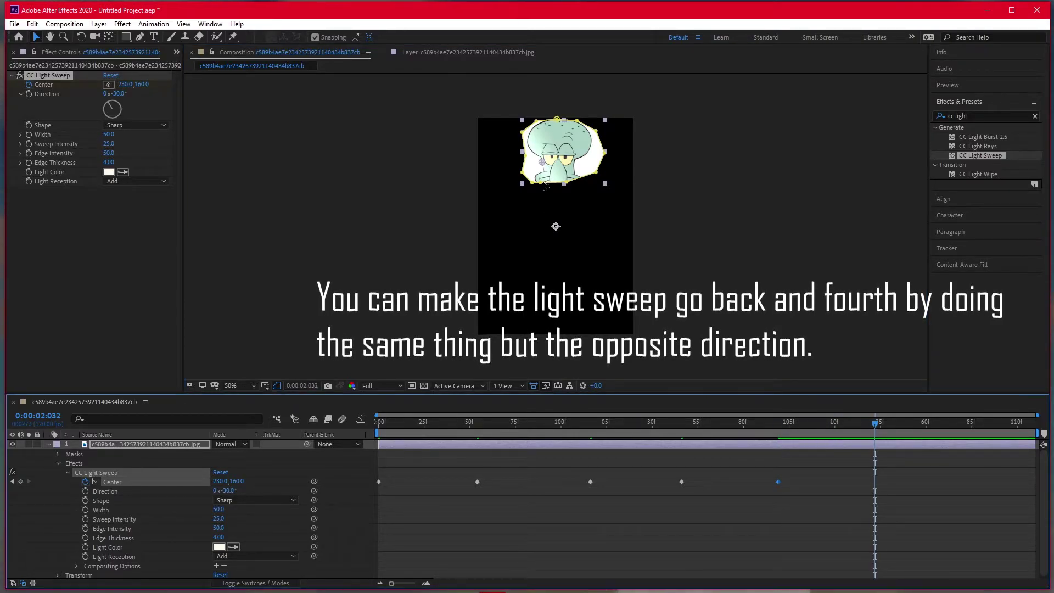
{"action": "left_click_drag", "start_coordinate": [543, 163], "coordinate": [579, 142]}
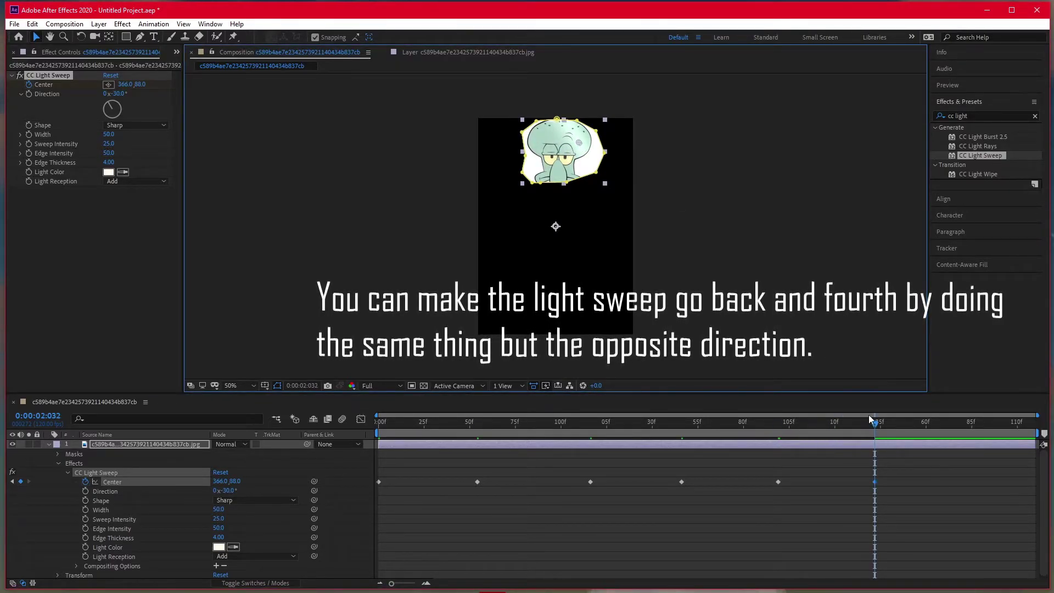
{"action": "left_click_drag", "start_coordinate": [876, 423], "coordinate": [966, 428]}
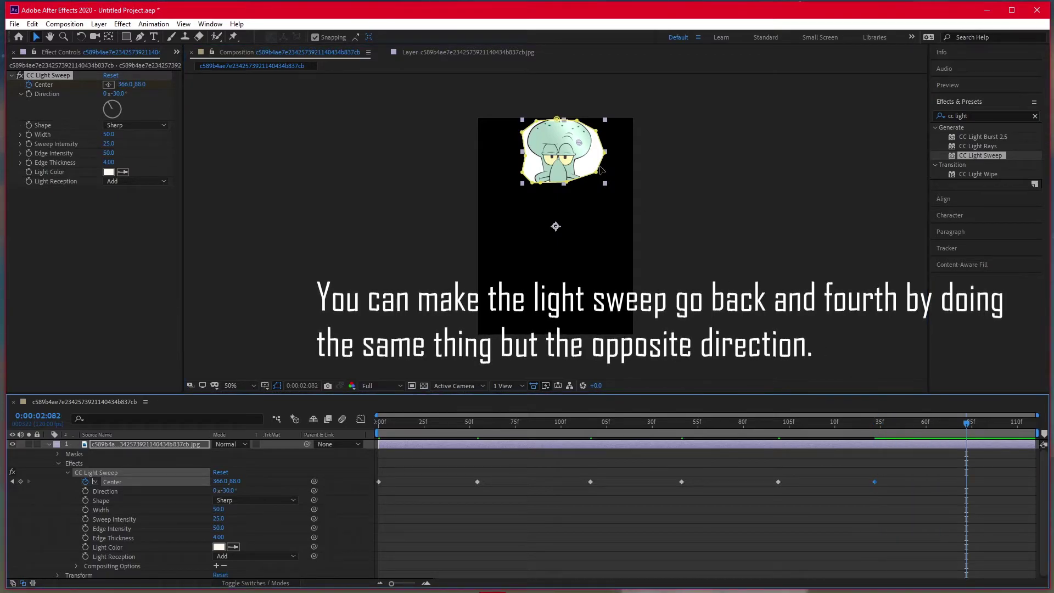
{"action": "left_click_drag", "start_coordinate": [580, 144], "coordinate": [602, 135]}
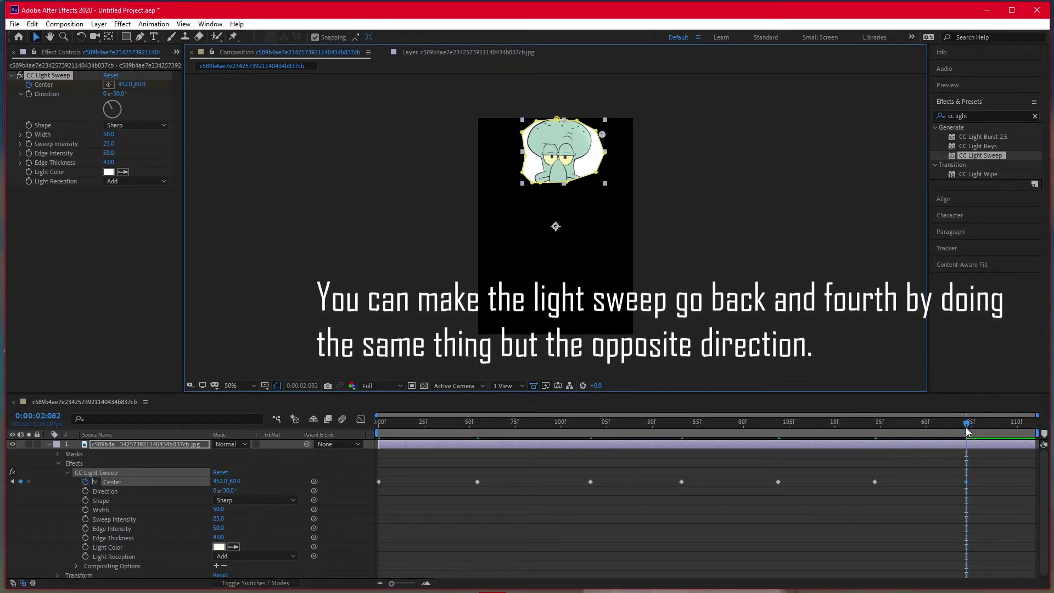
{"action": "left_click_drag", "start_coordinate": [966, 427], "coordinate": [1032, 436]}
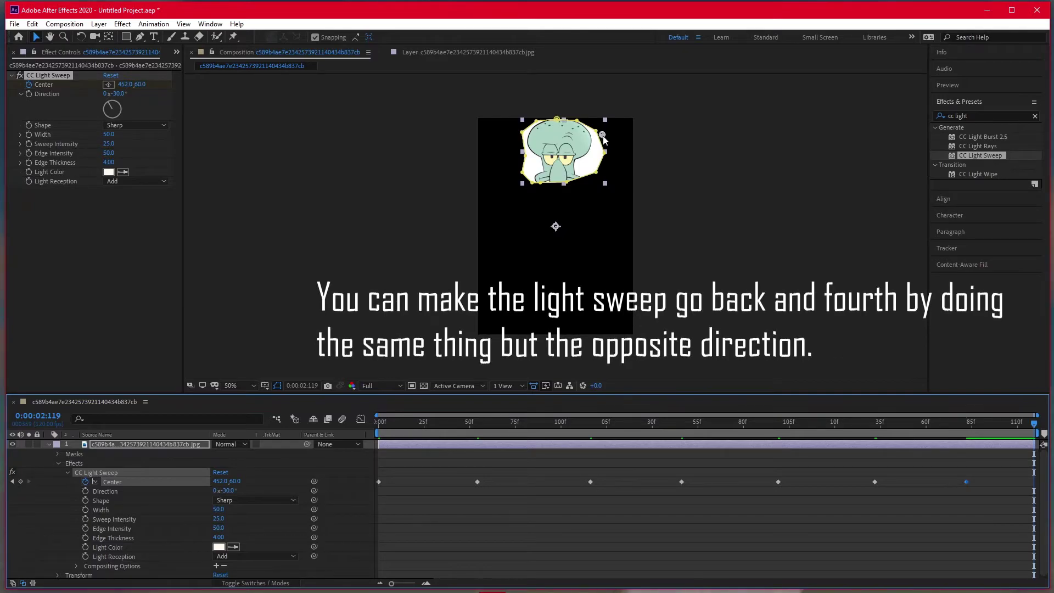
{"action": "left_click_drag", "start_coordinate": [602, 137], "coordinate": [648, 125]}
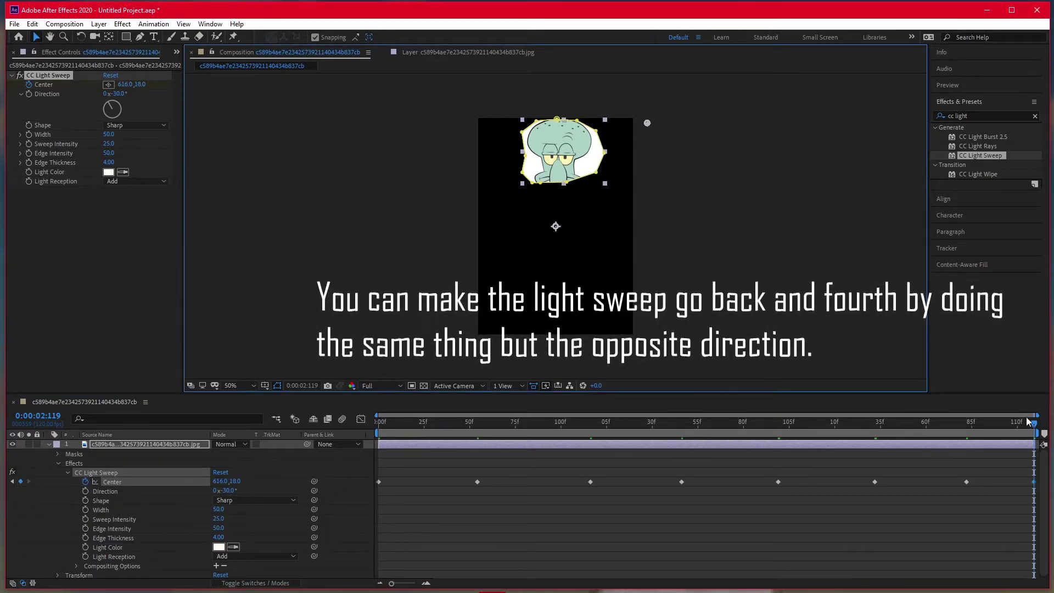
{"action": "left_click_drag", "start_coordinate": [1027, 421], "coordinate": [965, 426]}
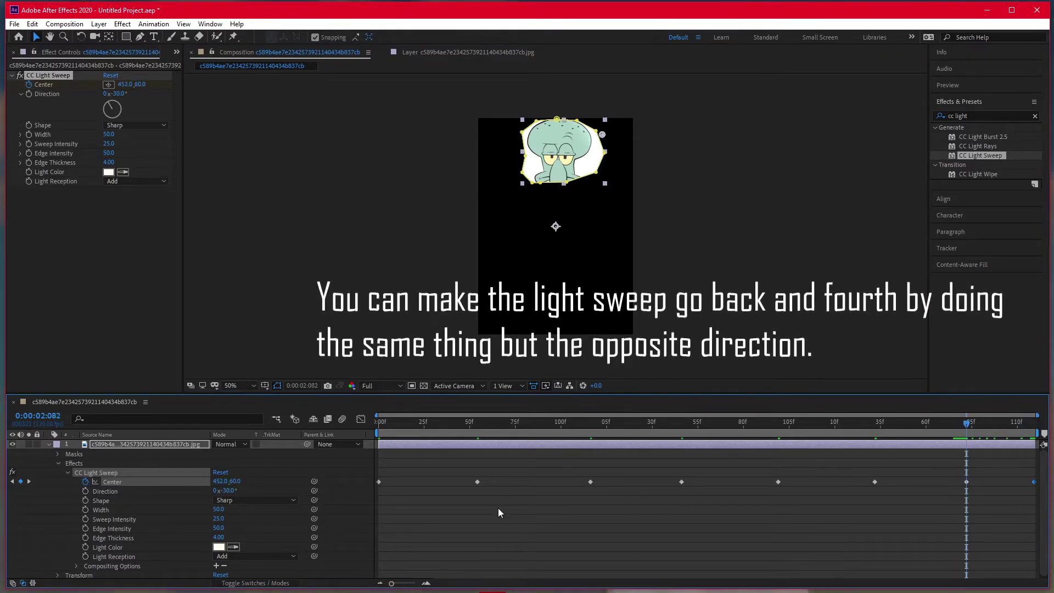
In the timeline, enter CC Light Sweep values: Sweep Intensity 100, Edge Intensity 100, Edge Thickness 0.
{"action": "left_click", "coordinate": [218, 518]}
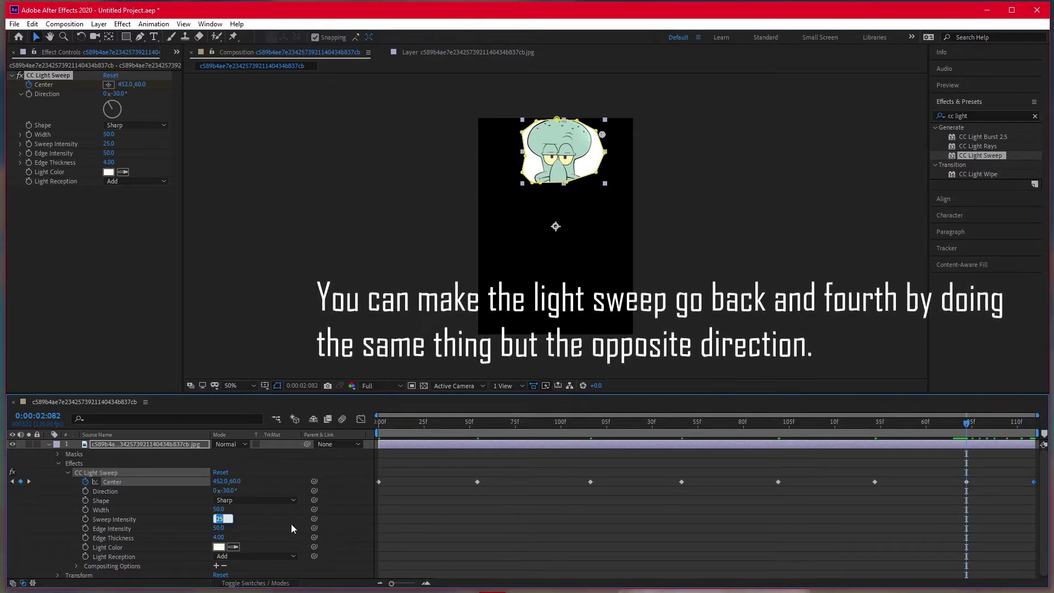
{"action": "type", "text": "00"}
{"action": "key", "text": "Return"}
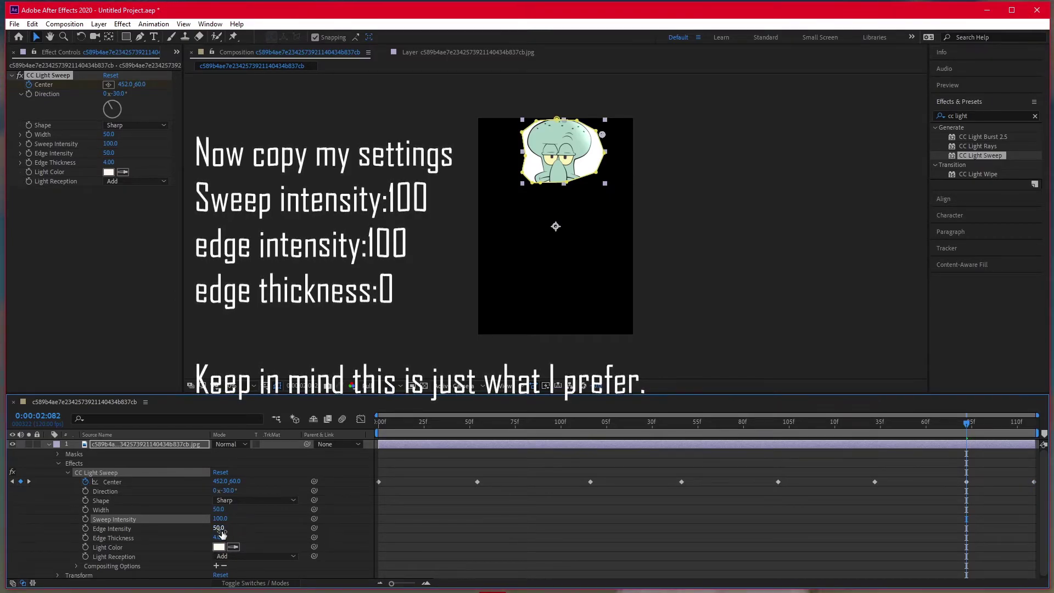
{"action": "left_click", "coordinate": [219, 527]}
{"action": "type", "text": "100"}
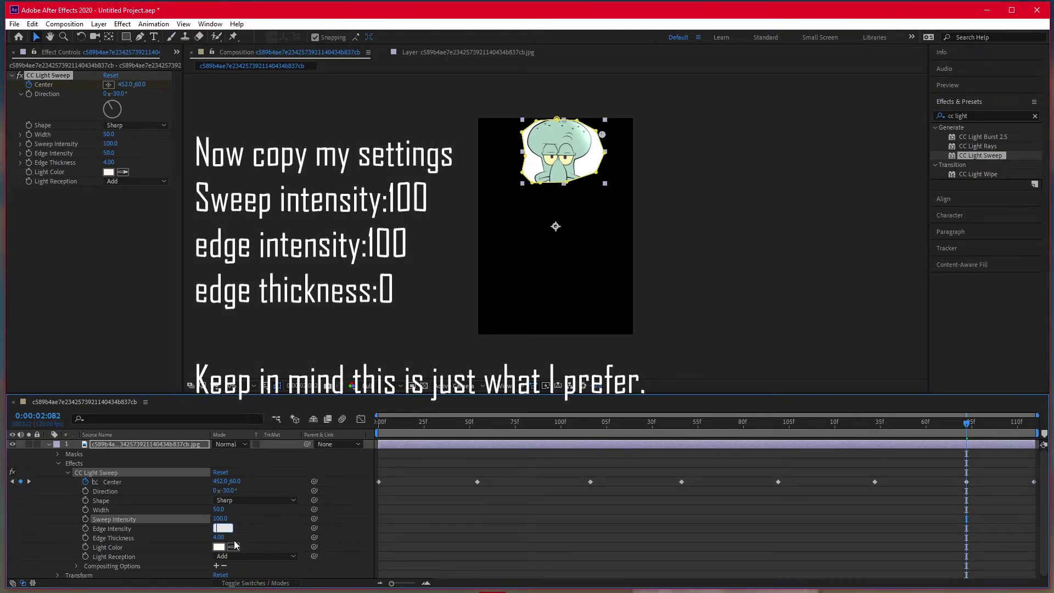
{"action": "key", "text": "Return"}
{"action": "left_click", "coordinate": [219, 537]}
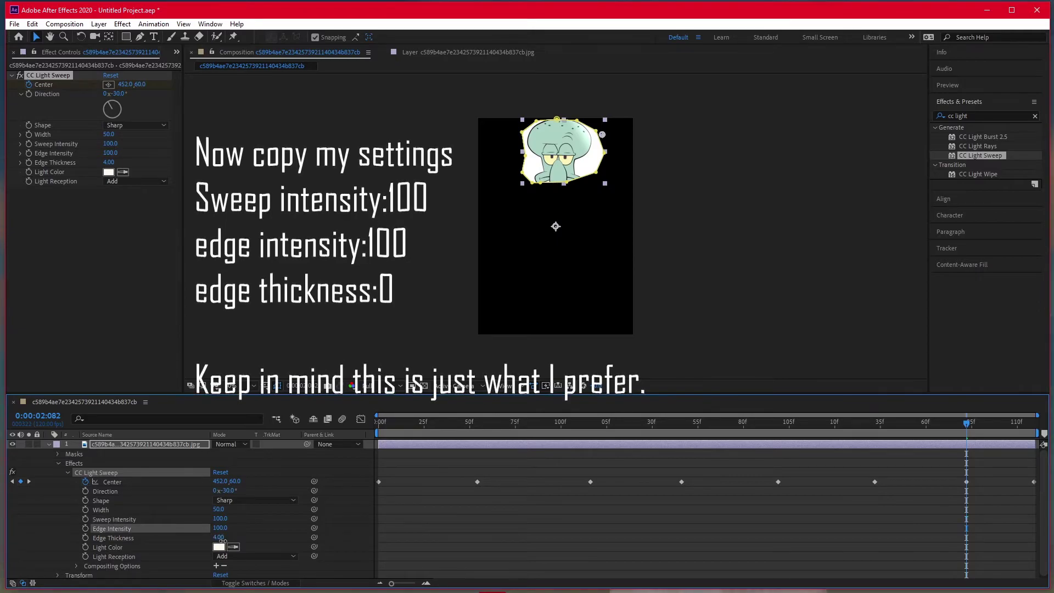
{"action": "type", "text": "0"}
{"action": "key", "text": "Return"}
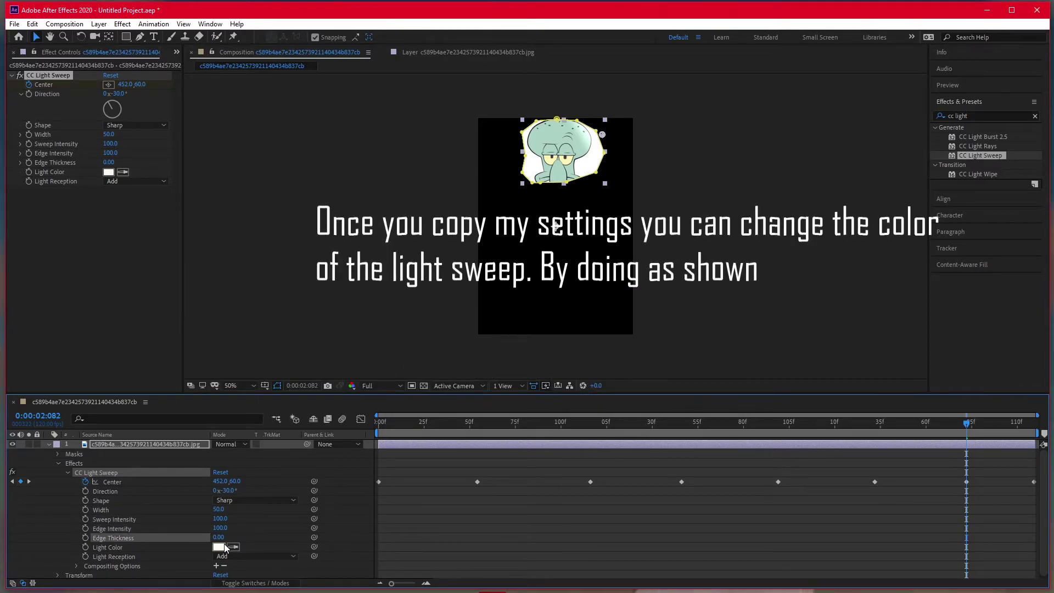
Set the Light Color to blue 0006FF and scrub back to the animation's start.
{"action": "left_click", "coordinate": [219, 546]}
{"action": "left_click_drag", "start_coordinate": [461, 308], "coordinate": [493, 237]}
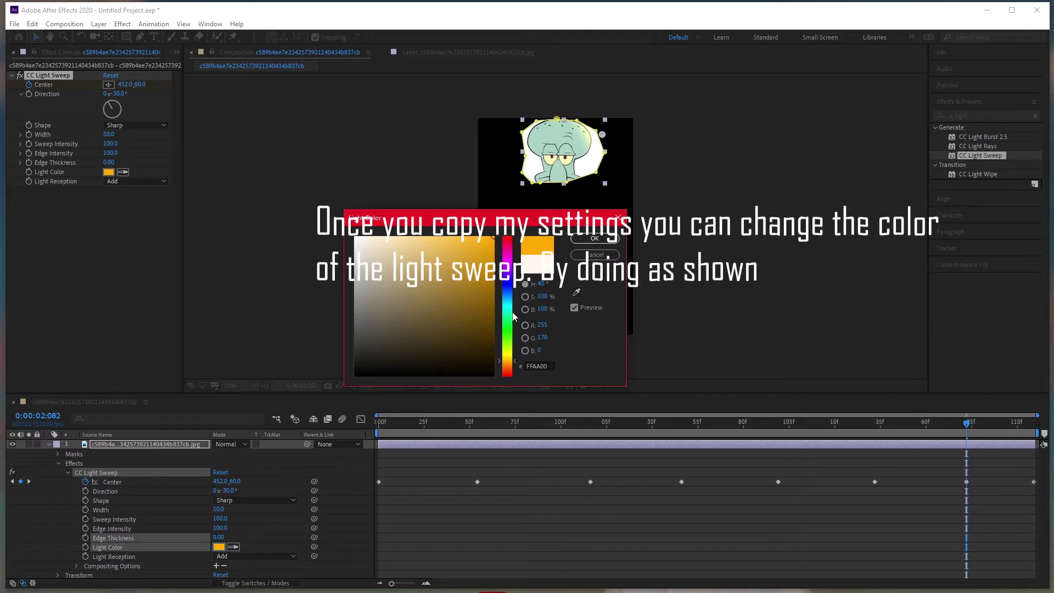
{"action": "left_click_drag", "start_coordinate": [509, 287], "coordinate": [508, 283]}
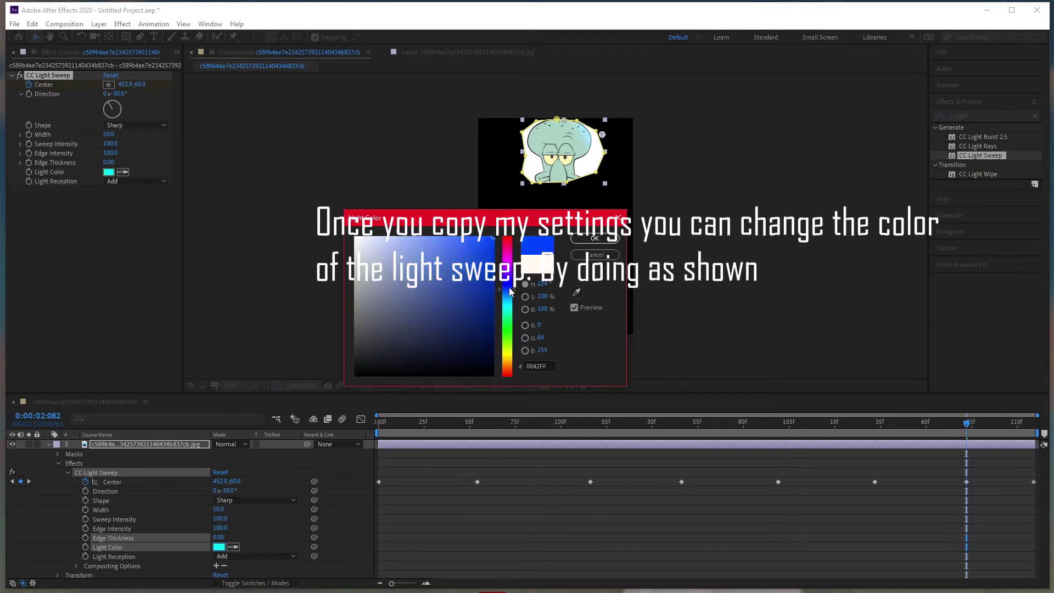
{"action": "left_click", "coordinate": [594, 238]}
{"action": "left_click_drag", "start_coordinate": [983, 429], "coordinate": [270, 426]}
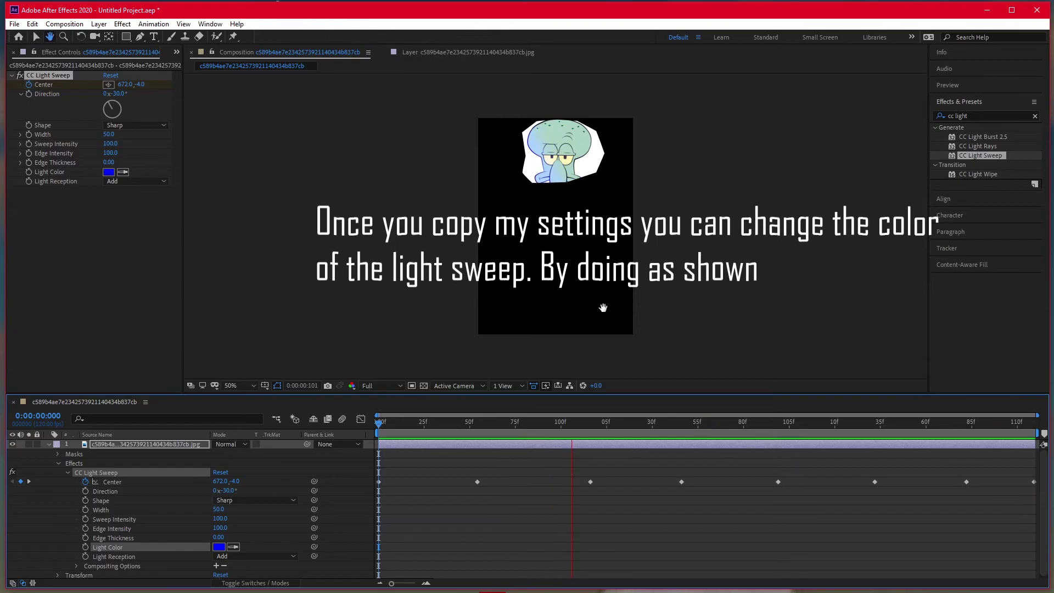
Collapse the Squidward layer's properties, then replay the blue CC Light Sweep moving across his head.
{"action": "key", "text": "space"}
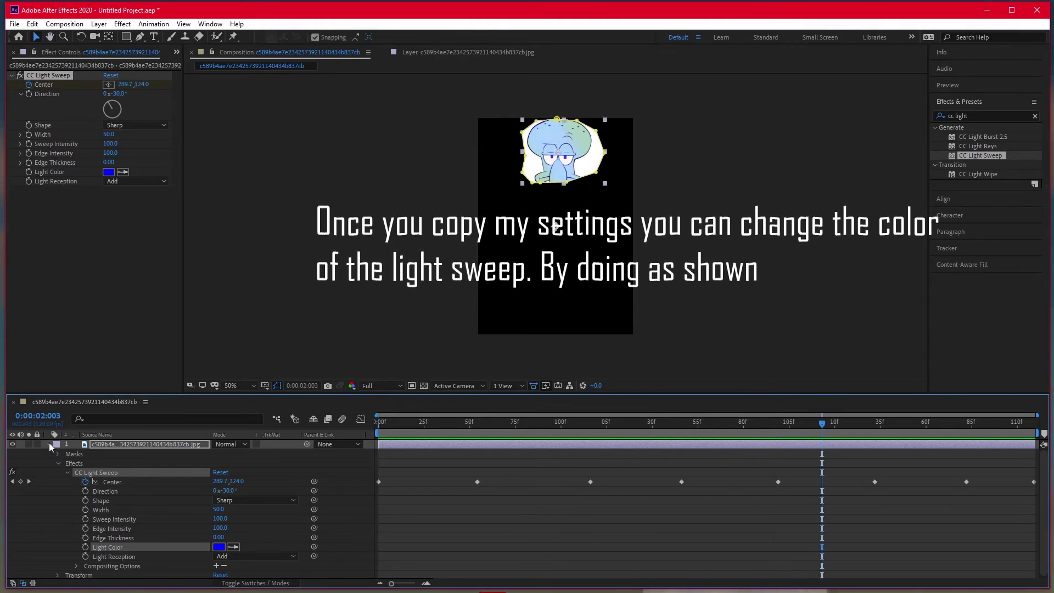
{"action": "left_click", "coordinate": [49, 444]}
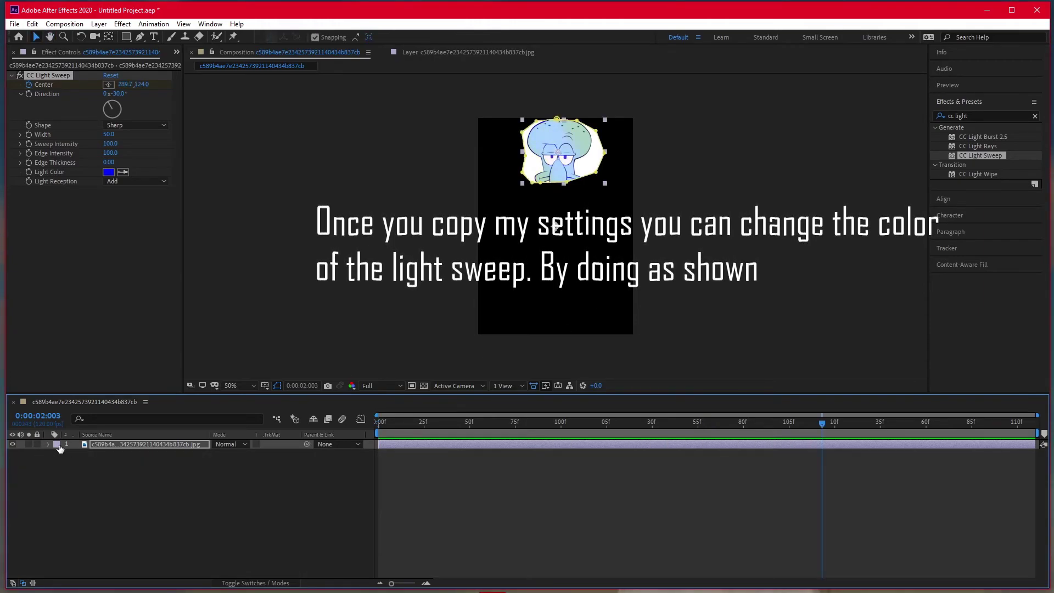
{"action": "key", "text": "space"}
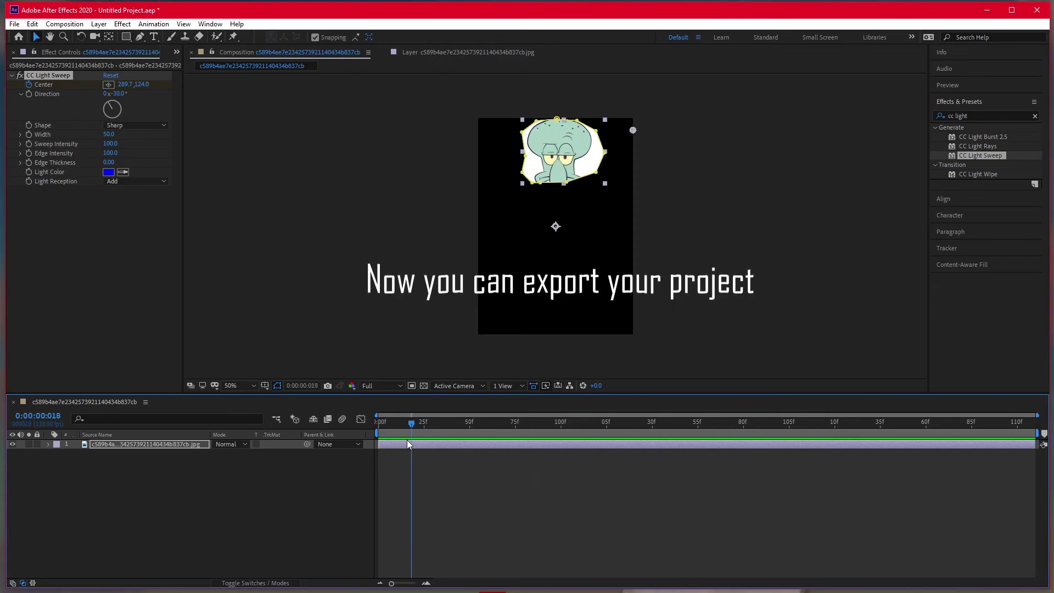